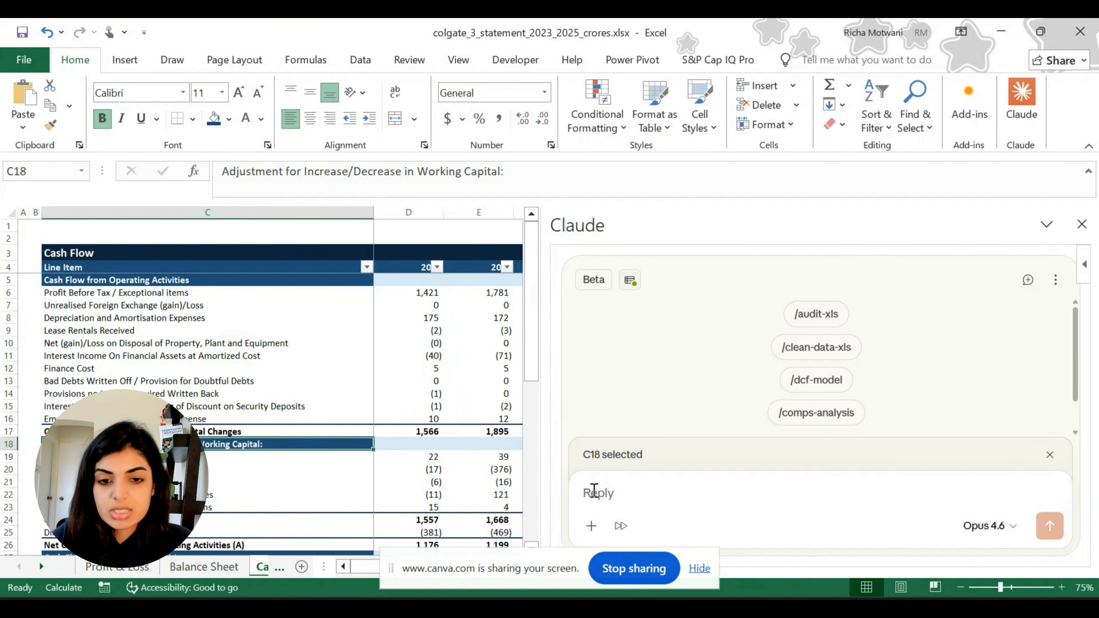
Step: Ask Claude to explain Colgate-Palmolive India's business model, growth, gross margin and operating leverage drivers, and India-specific accounting nuances, without building projections yet
type("First, understand the business before building anything.  Here are the financial statements of Colgate-Palmolive India. Tasks: 1. Analyze the business model: - Revenue segments - Key cost drivers - Margin structure 2. Identify: - What drives revenue growth - What drives gross margin - What drives operating leverage 3. Highlight any India-specific accounting nuances  Do NOT build projections yet. Just explain the business like an analyst would before modeling.")
scroll(654, 420, "up", 3)
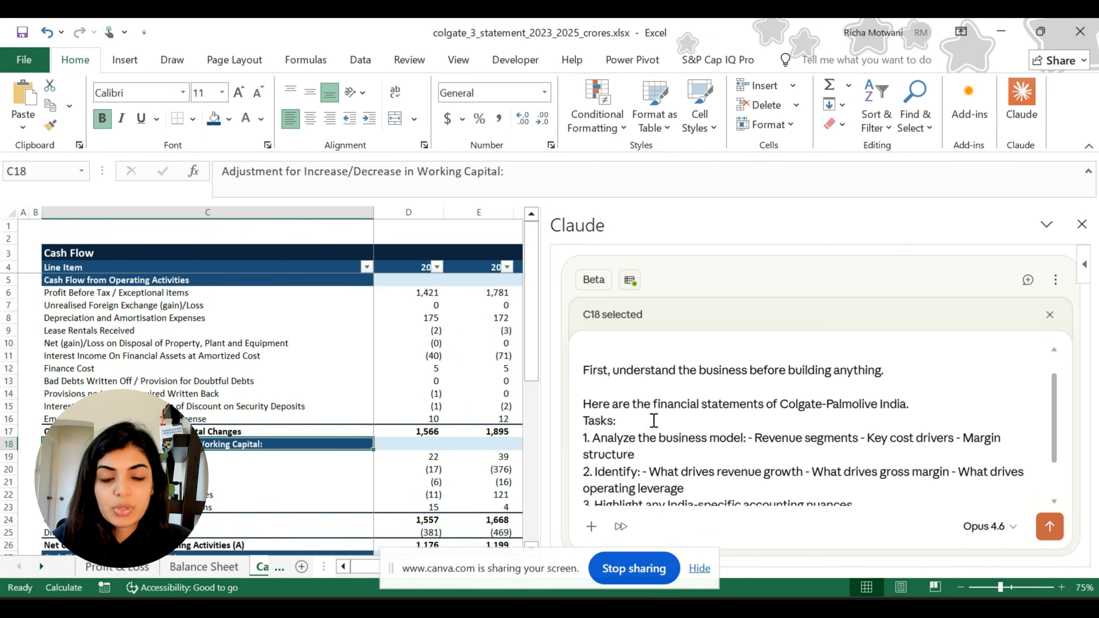
left_click_drag(651, 368, 857, 370)
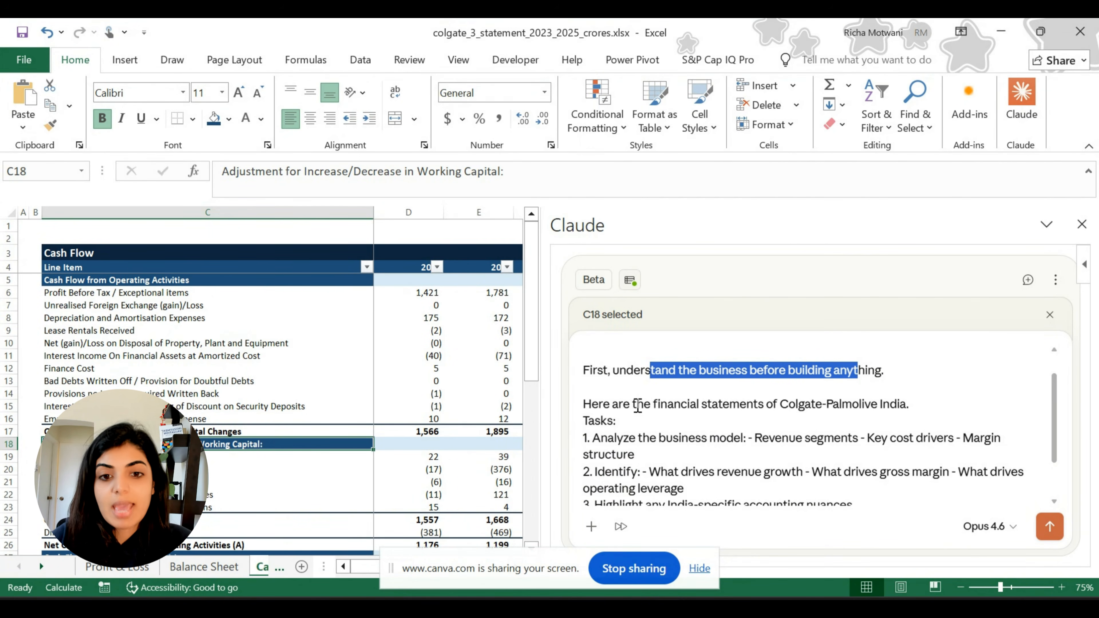
left_click(614, 436)
left_click_drag(614, 436, 812, 452)
scroll(735, 439, "down", 1)
left_click_drag(890, 453, 852, 470)
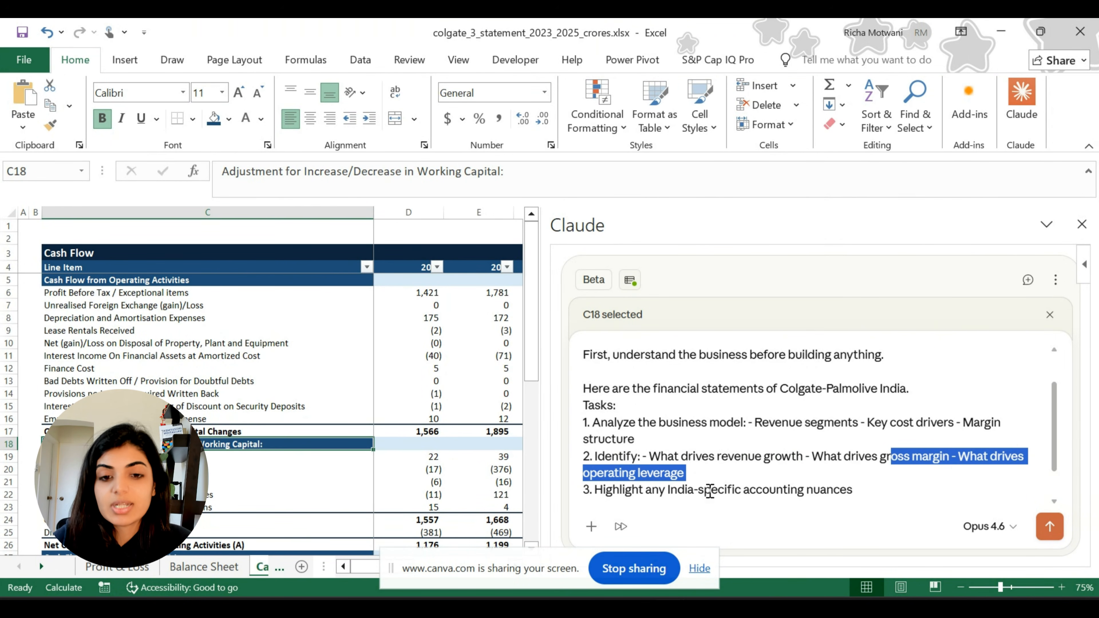
scroll(709, 492, "down", 2)
left_click_drag(652, 452, 805, 454)
scroll(846, 454, "down", 1)
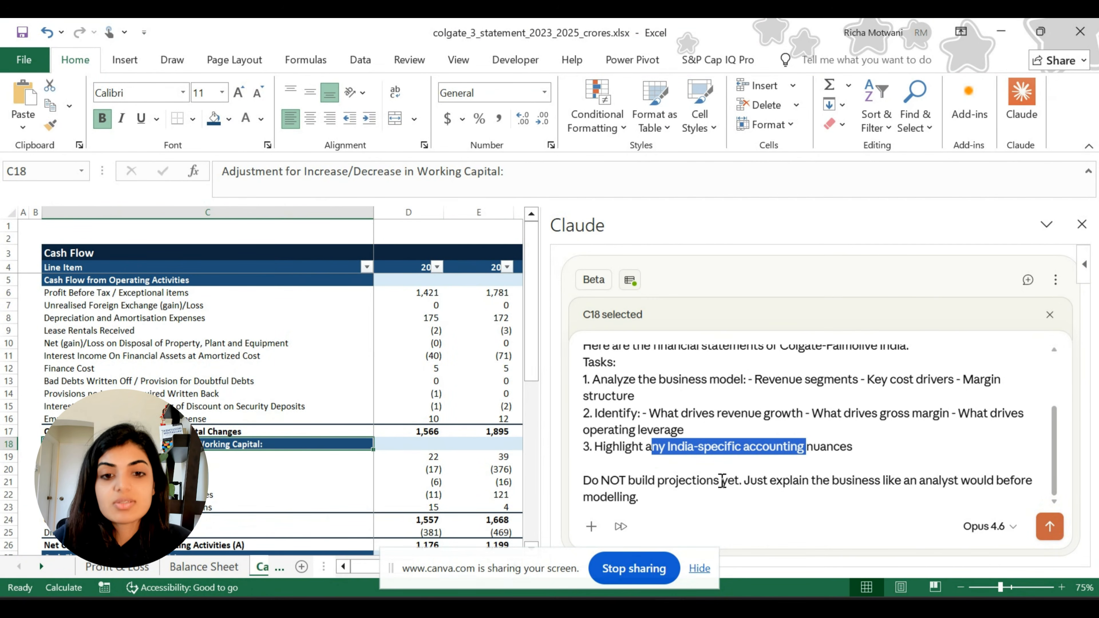
left_click_drag(657, 481, 742, 481)
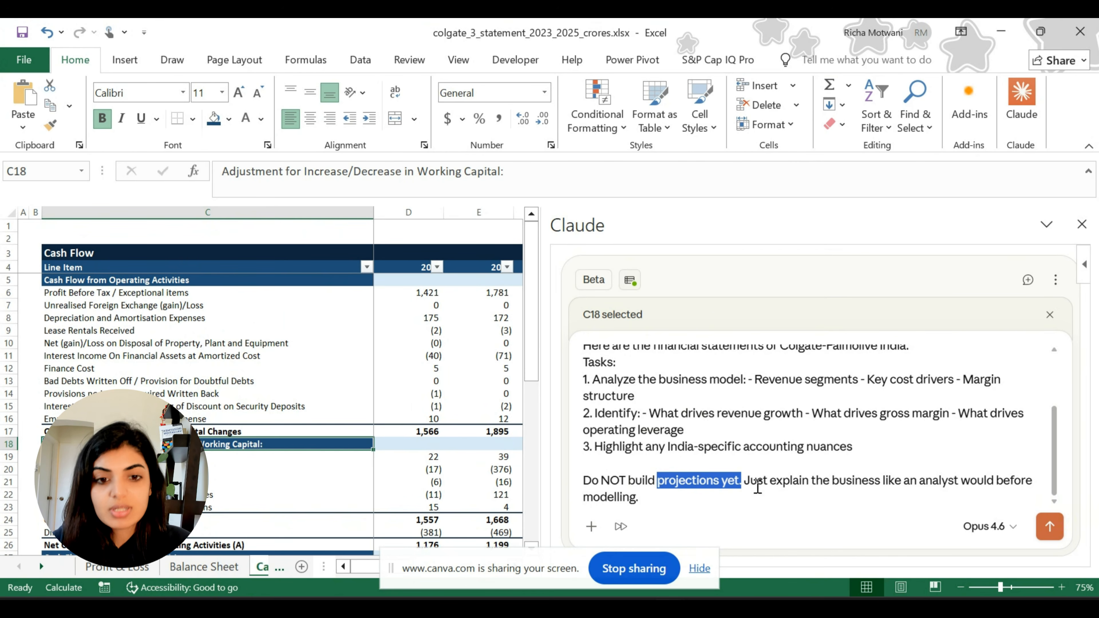
left_click(1049, 526)
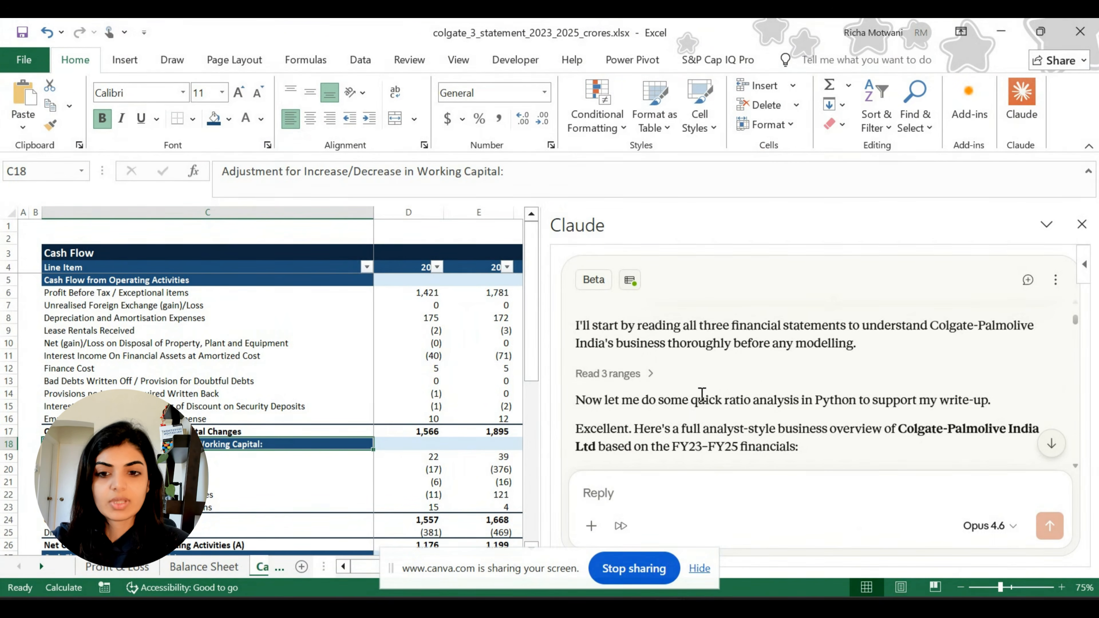
Step: Review the business overview in Claude's response, covering the revenue model, key characteristics, cost structure and margin drivers
scroll(701, 393, "down", 2)
scroll(701, 402, "down", 4)
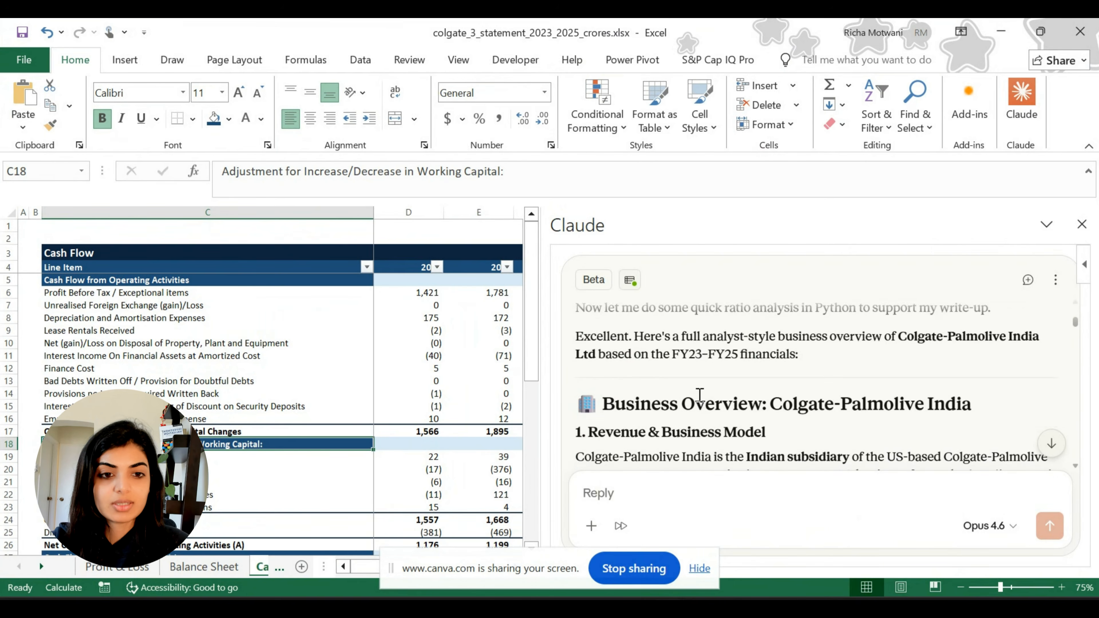
left_click_drag(669, 400, 766, 397)
scroll(759, 422, "down", 2)
scroll(762, 423, "down", 6)
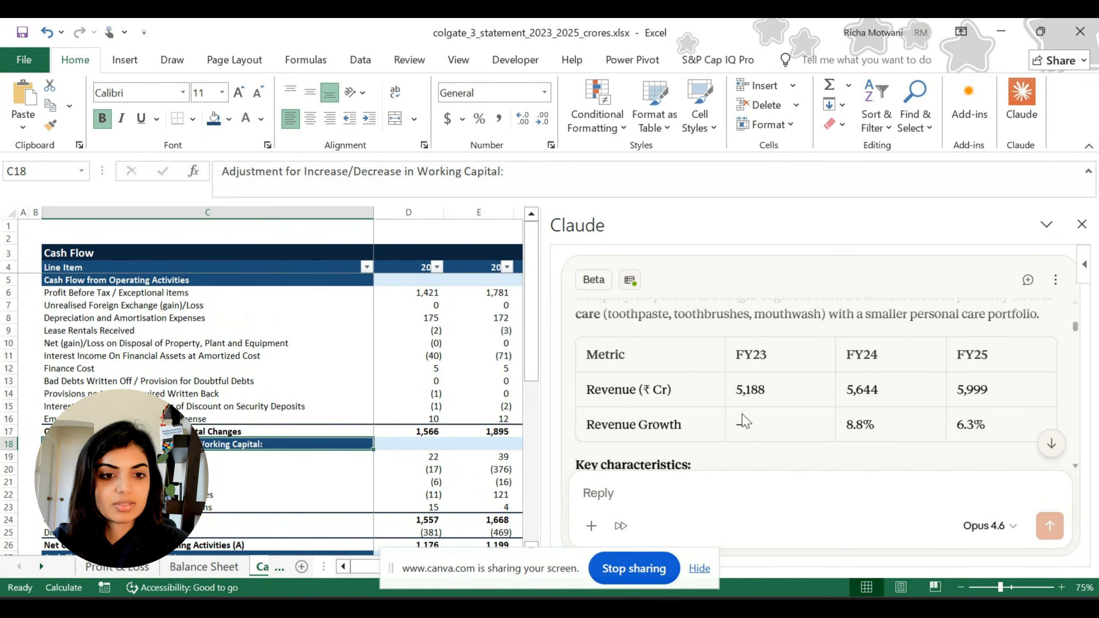
scroll(740, 418, "down", 4)
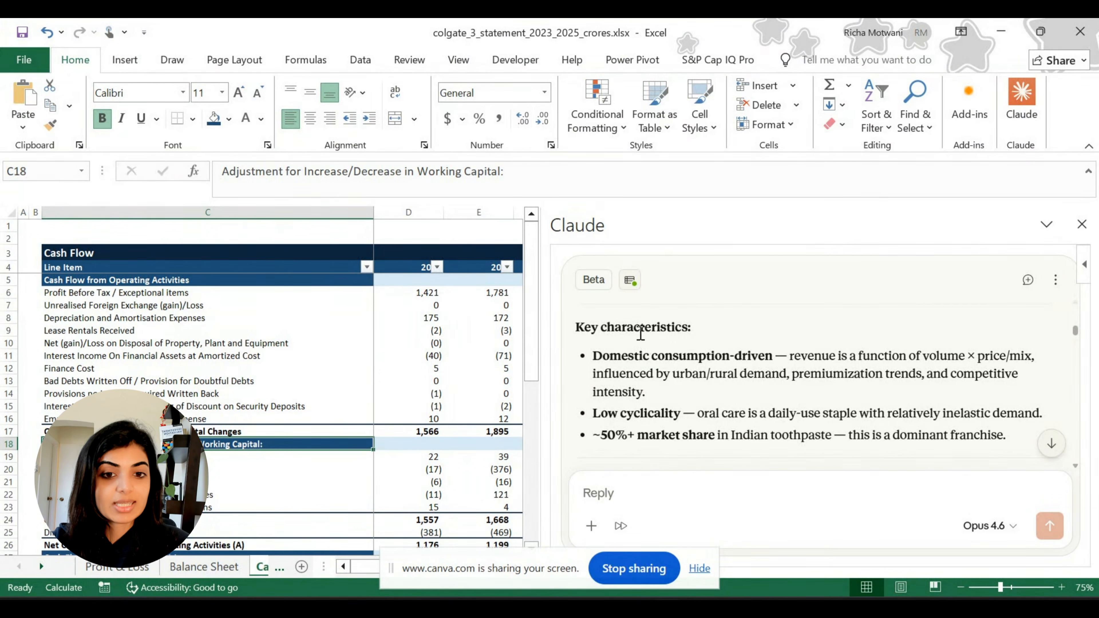
left_click_drag(640, 328, 767, 435)
scroll(767, 435, "down", 5)
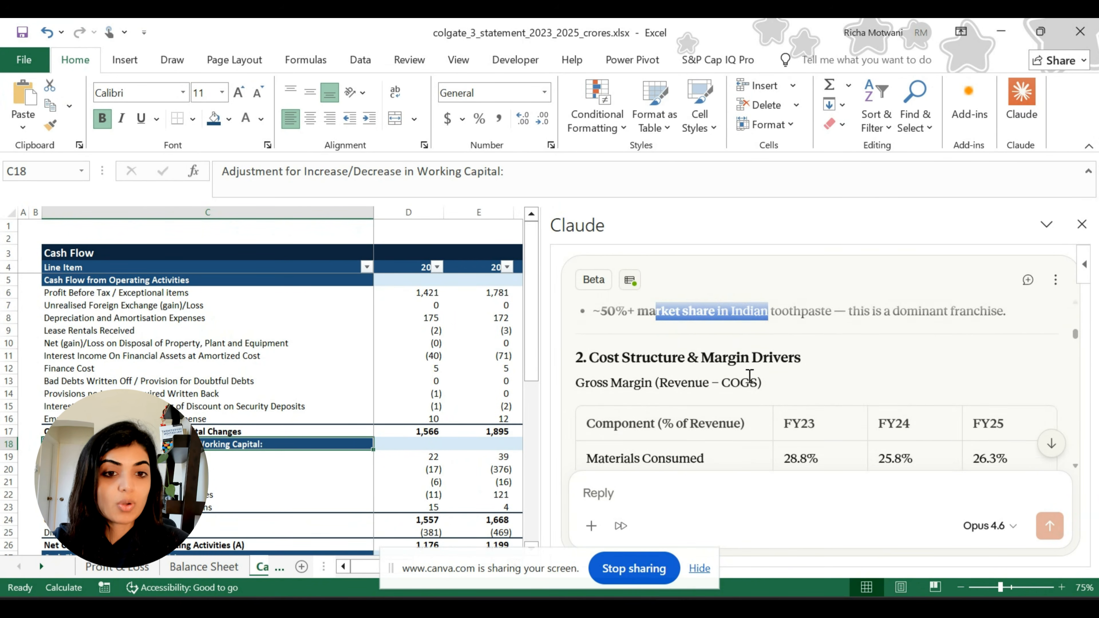
scroll(769, 433, "down", 5)
scroll(769, 430, "down", 10)
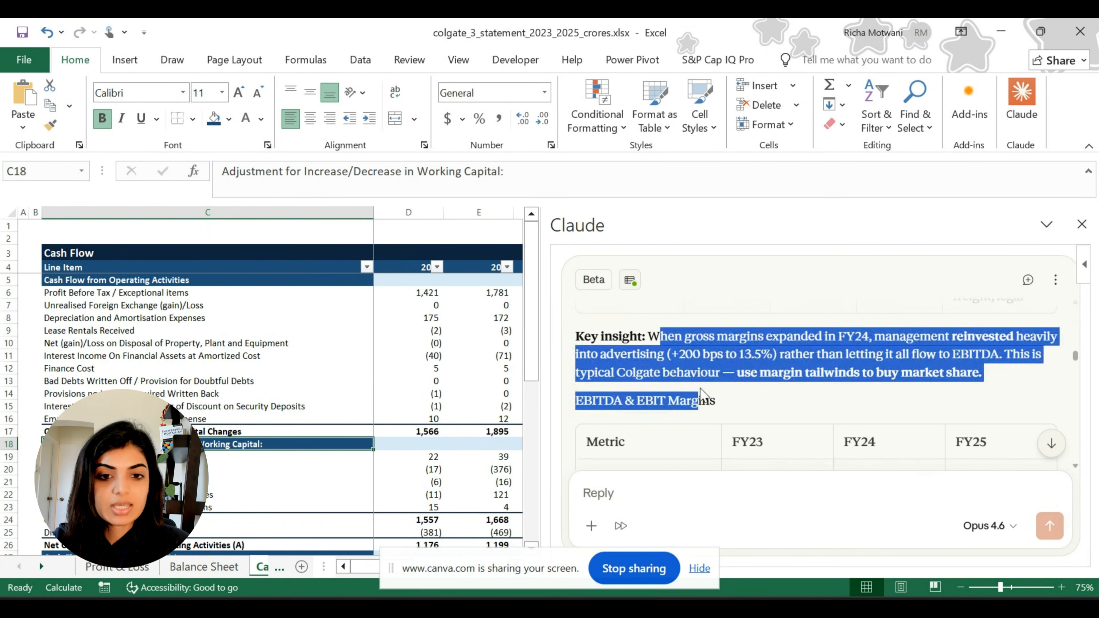
Step: Review the rest of the analysis: revenue drivers, operating leverage, cash flow, capital allocation, India-specific accounting nuances and modelling takeaways
scroll(701, 395, "down", 10)
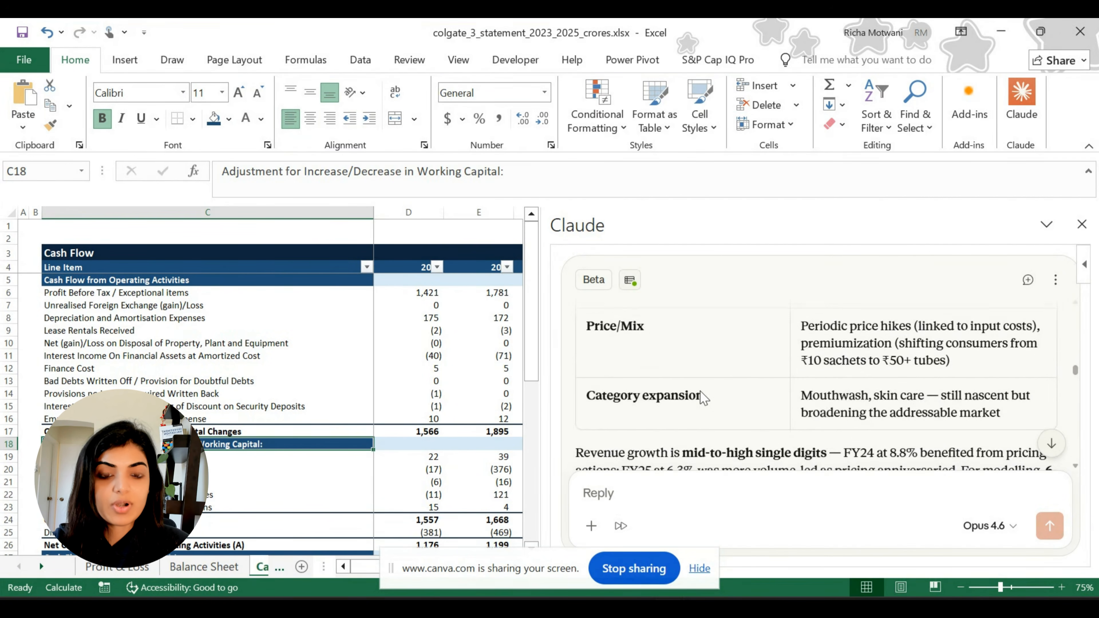
scroll(701, 396, "down", 4)
scroll(703, 396, "down", 10)
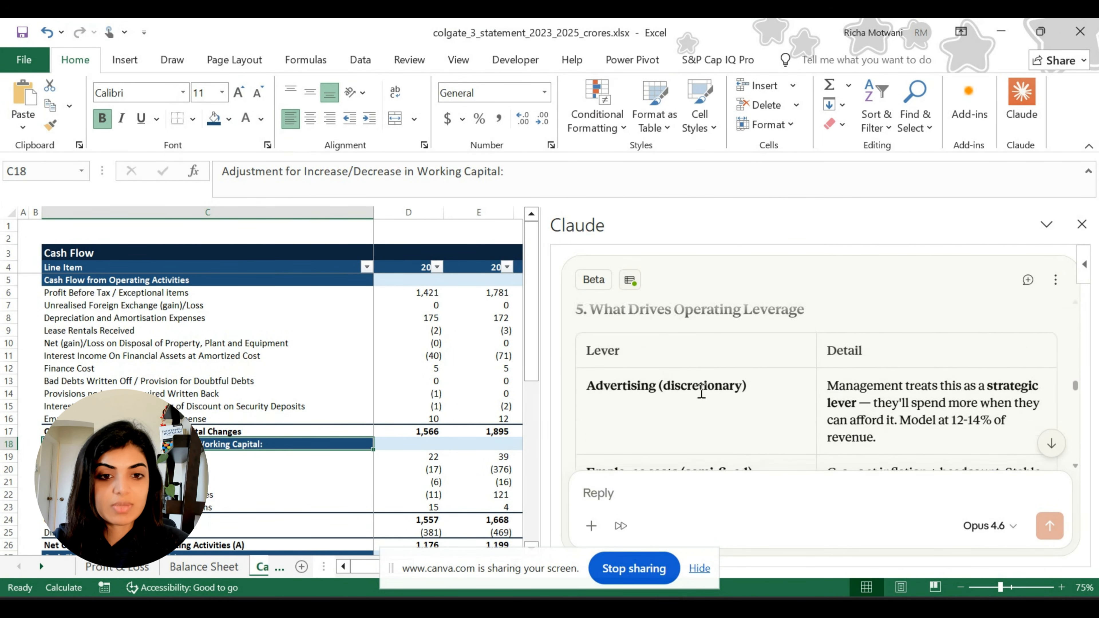
scroll(703, 396, "down", 15)
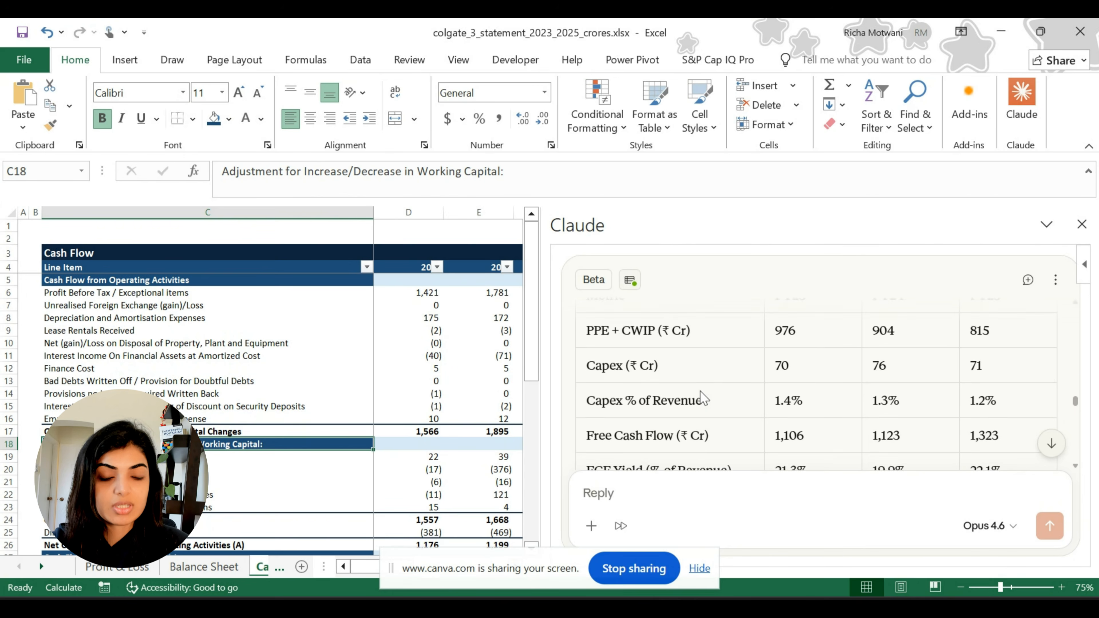
scroll(702, 394, "down", 12)
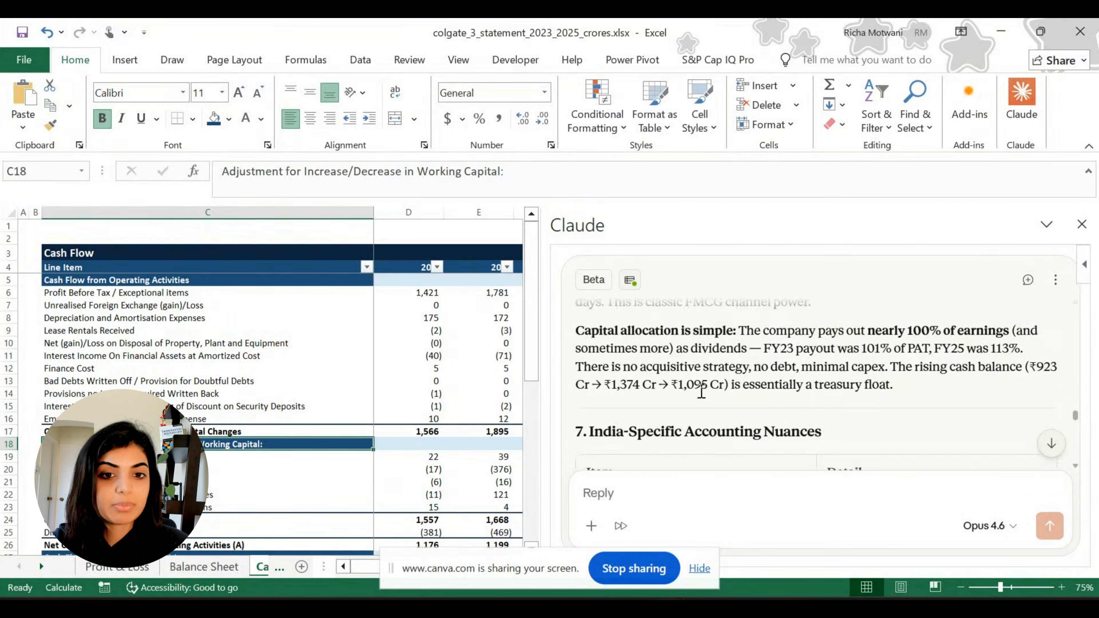
scroll(718, 407, "down", 8)
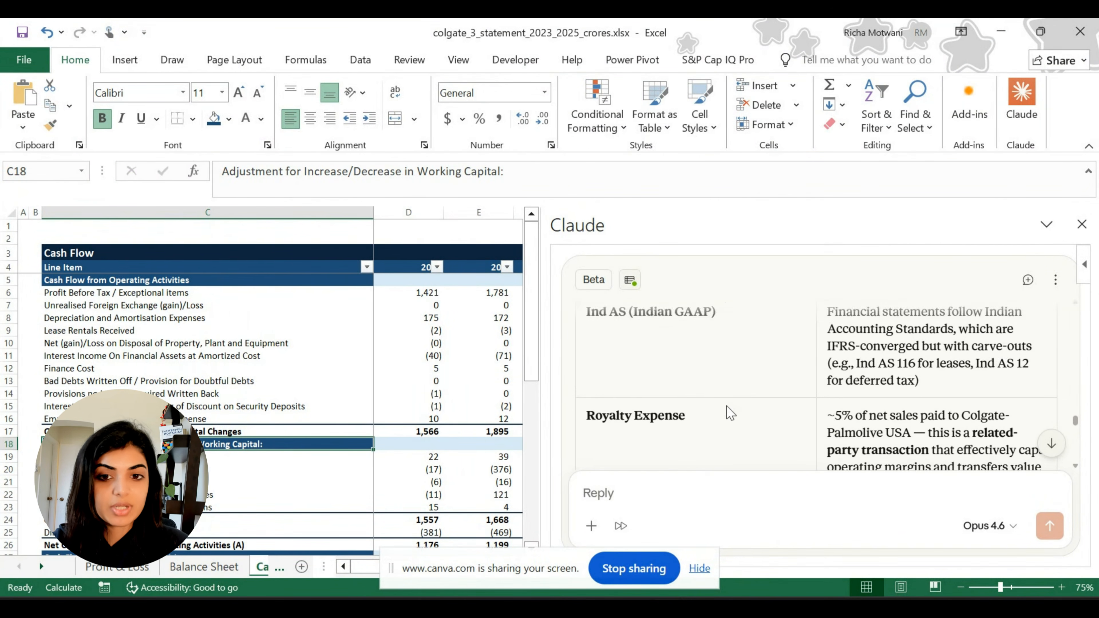
scroll(731, 414, "down", 8)
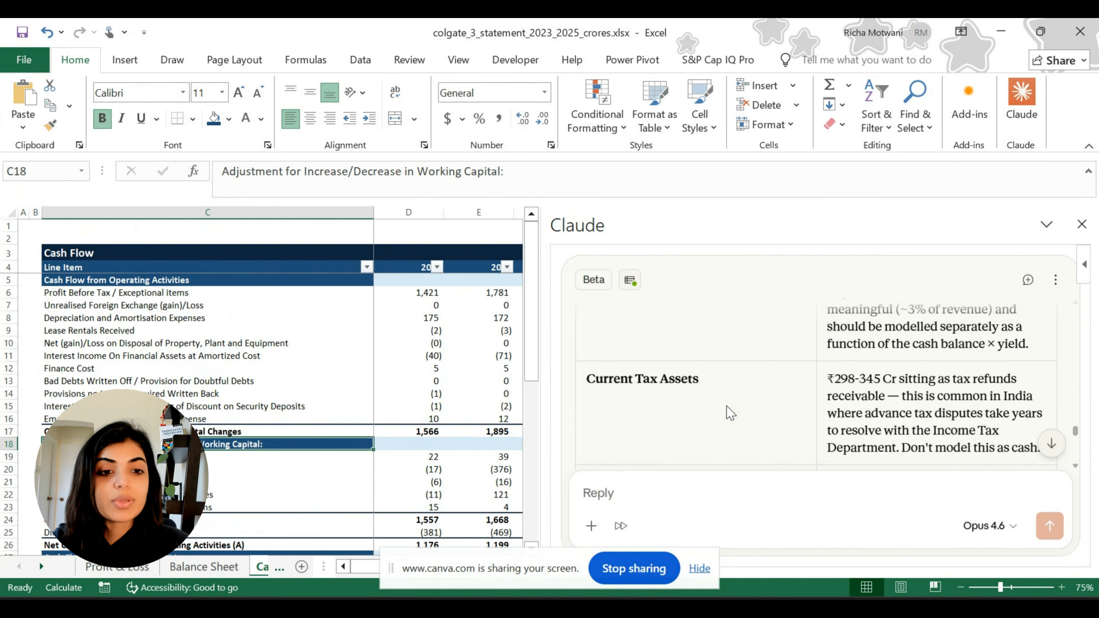
scroll(730, 414, "down", 8)
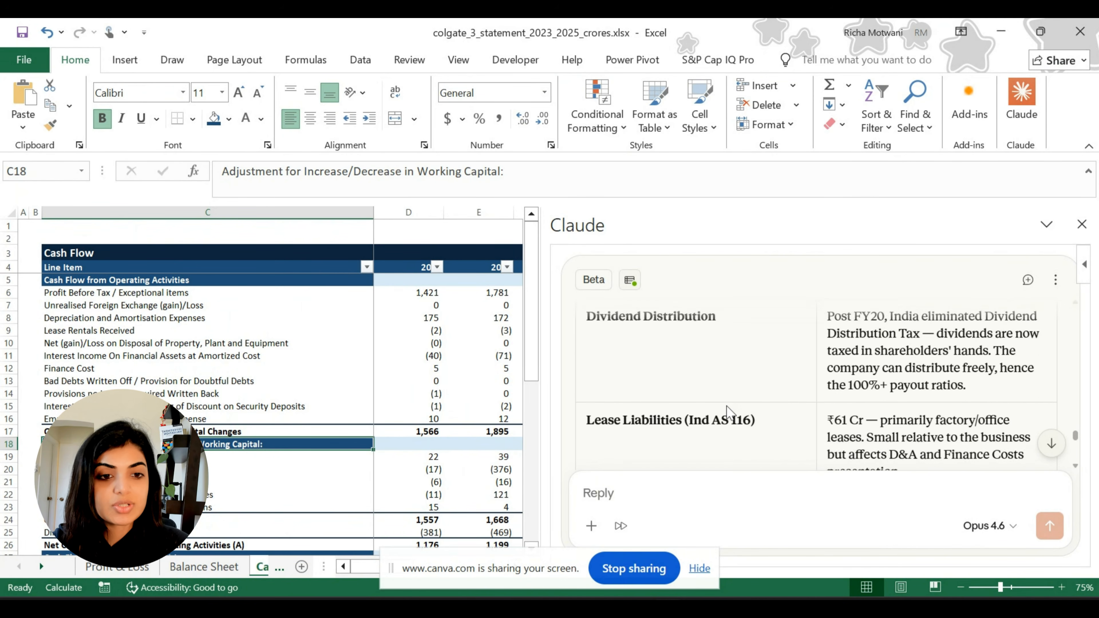
scroll(730, 414, "down", 5)
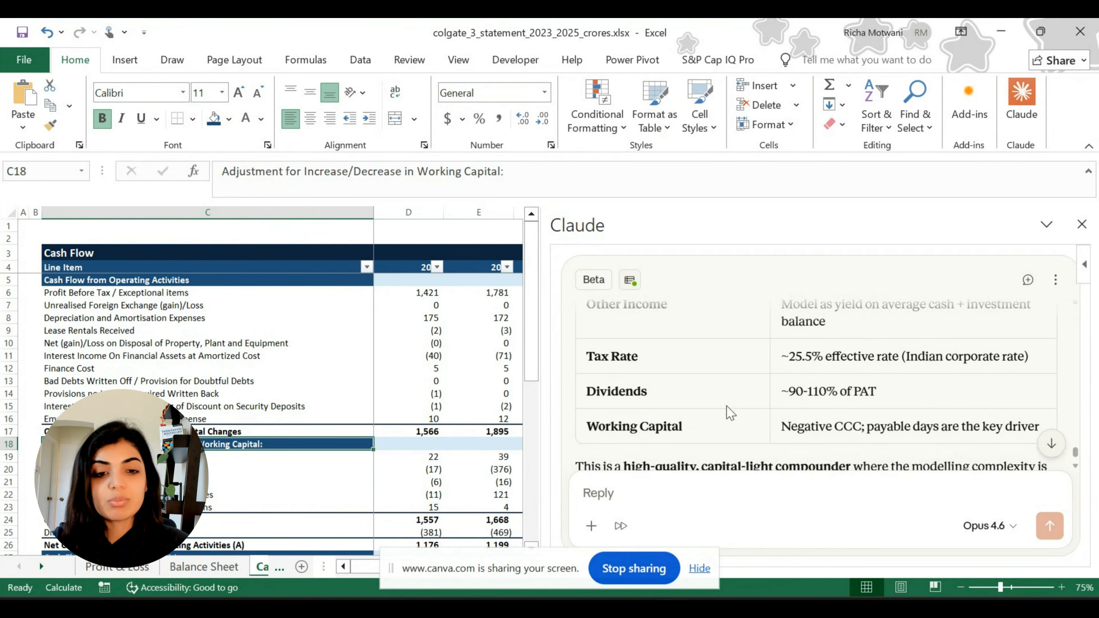
Step: Enter a prompt requesting a dedicated Assumptions Sheet with blue inputs, black formulas and green sheet links, plus driver-based P&L projections
left_click(672, 496)
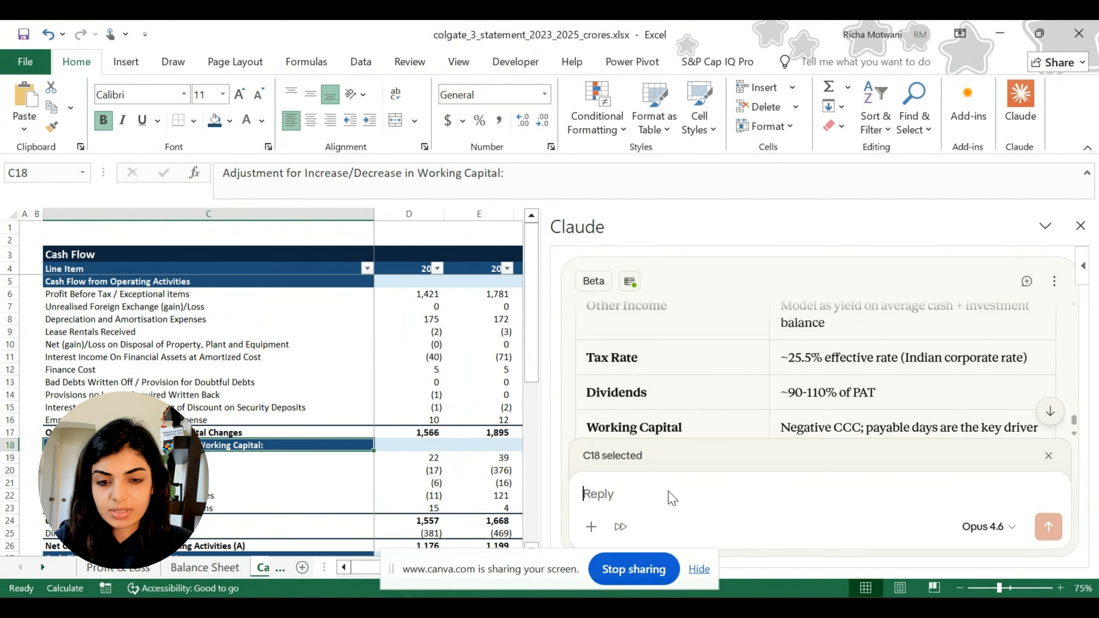
right_click(669, 496)
left_click(701, 244)
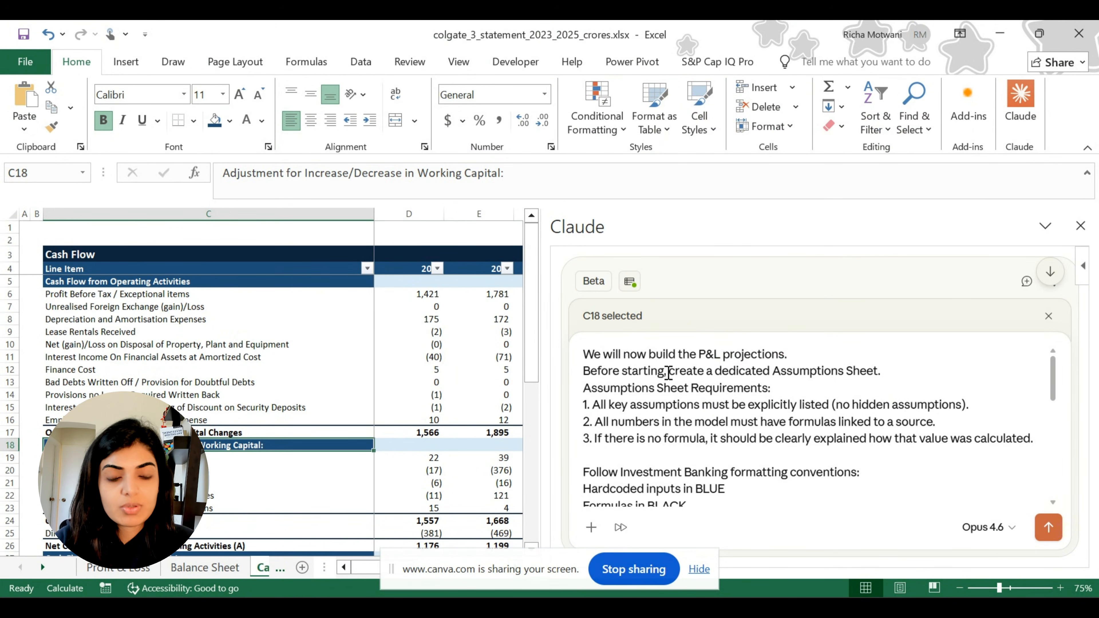
Step: Check the prompt's Assumptions Sheet requirements and its Investment Banking formatting conventions
left_click_drag(668, 371, 901, 373)
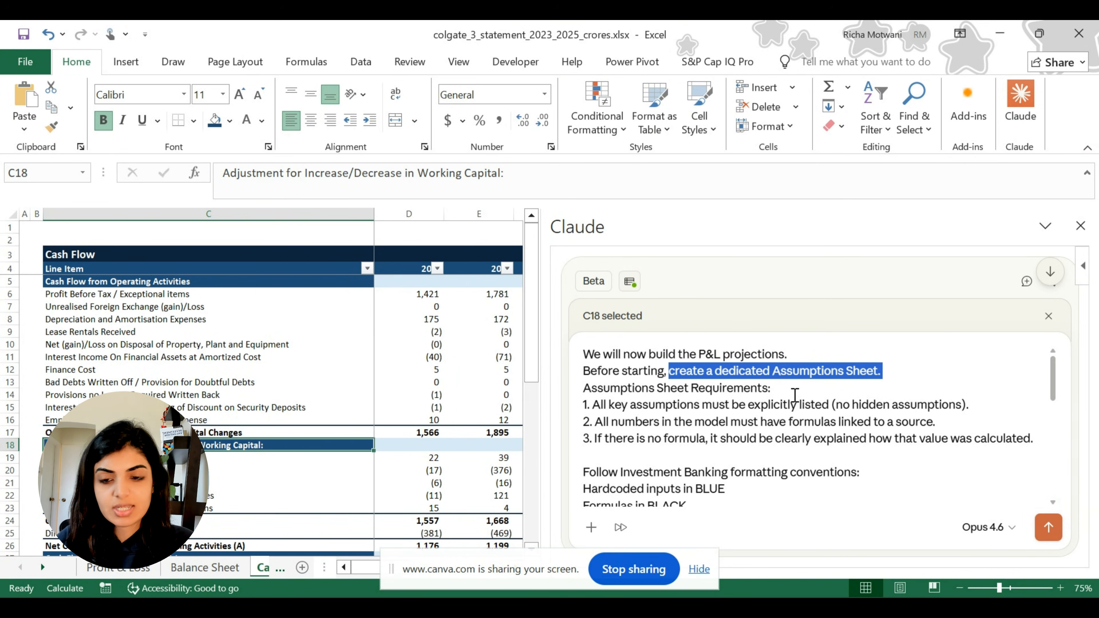
scroll(792, 396, "down", 1)
left_click_drag(772, 397, 850, 420)
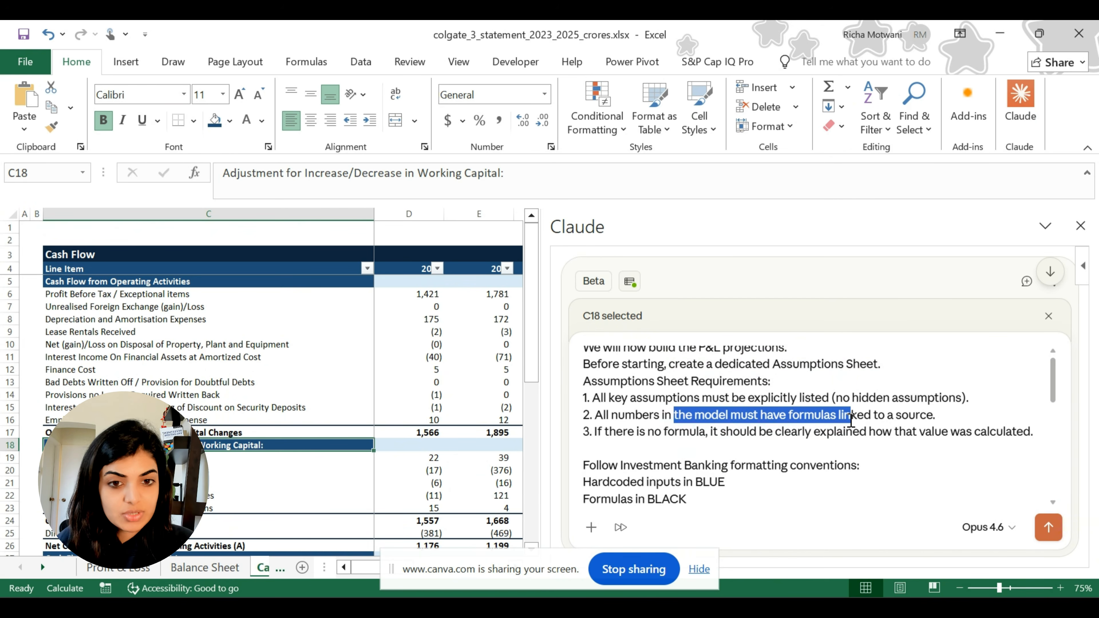
left_click_drag(701, 398, 979, 393)
left_click_drag(633, 432, 905, 431)
scroll(905, 432, "down", 1)
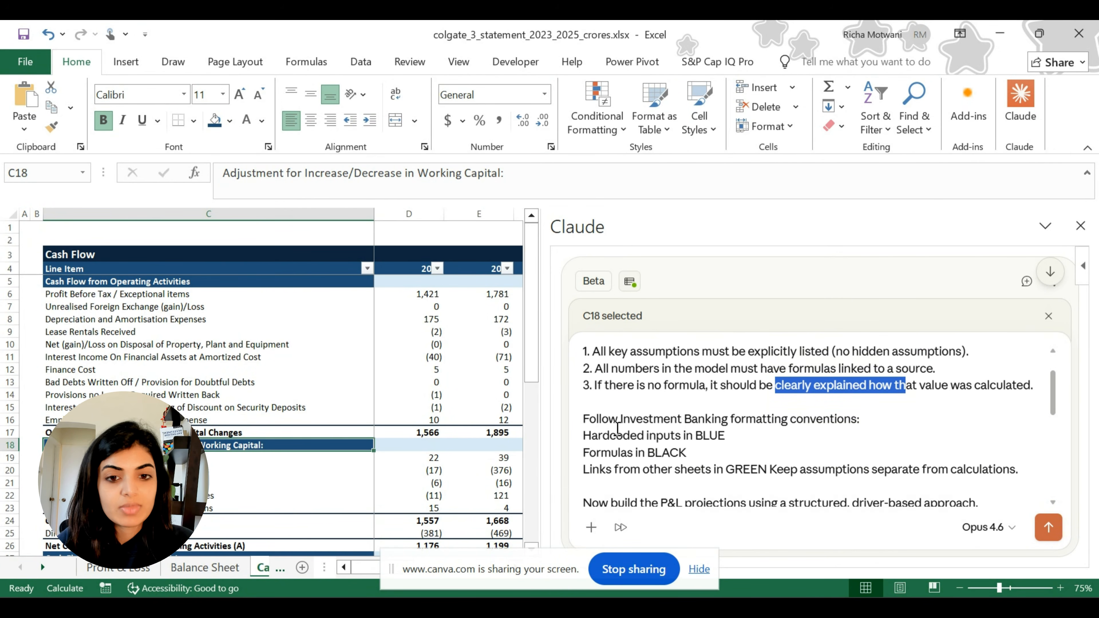
left_click_drag(583, 419, 950, 473)
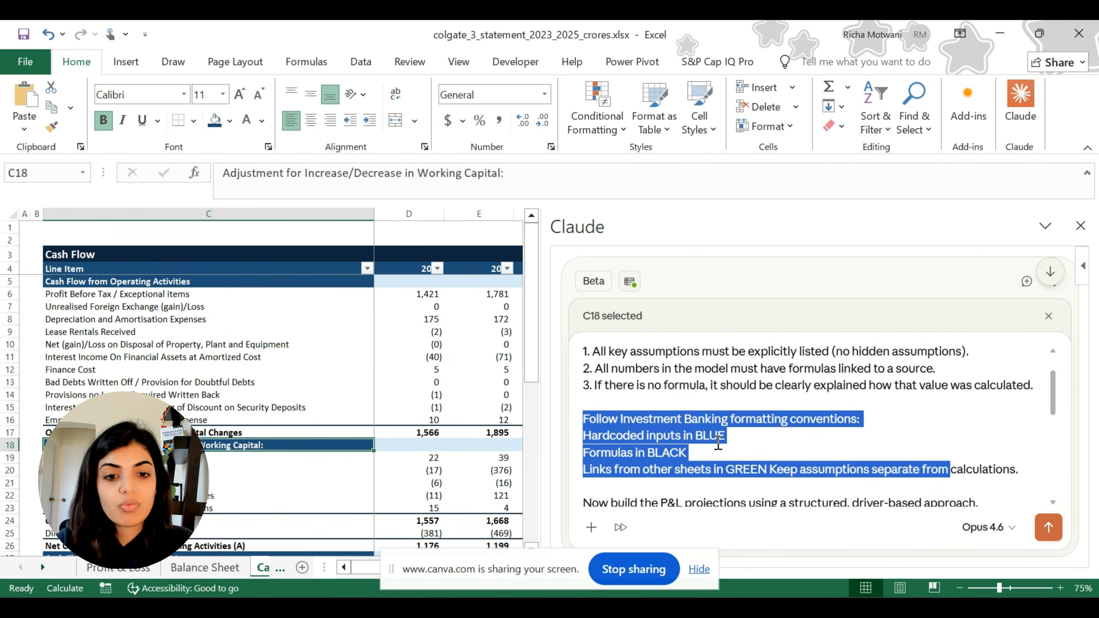
left_click(737, 439)
scroll(658, 468, "down", 1)
scroll(658, 468, "down", 3)
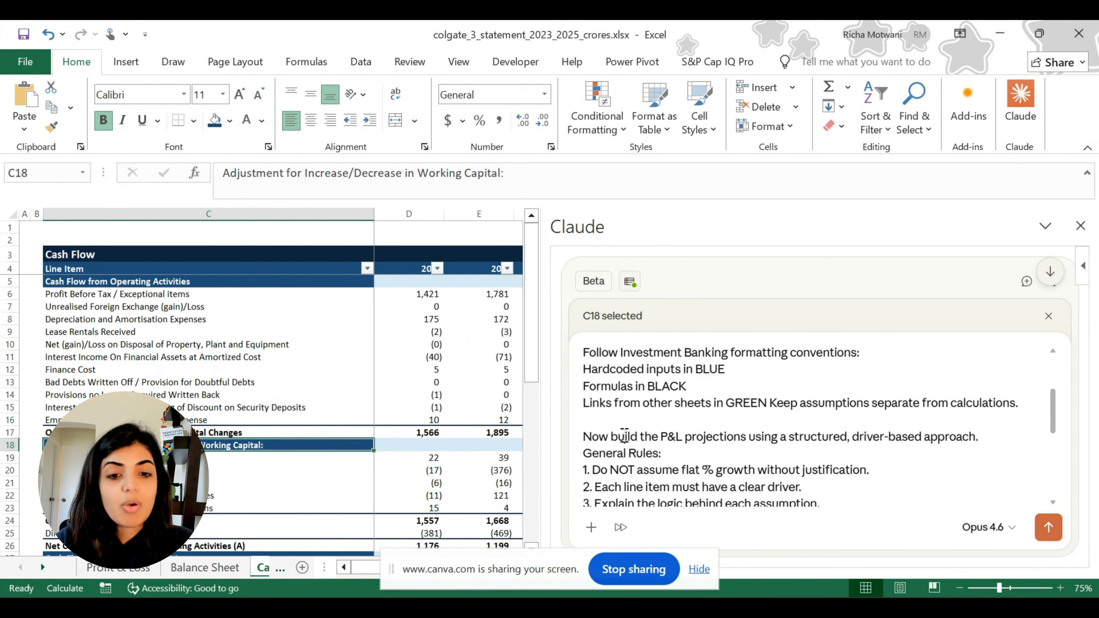
Step: Check the prompt's revenue, COGS, expense, depreciation and output rules for the P&L projections, and submit it to Claude
left_click_drag(624, 436, 817, 444)
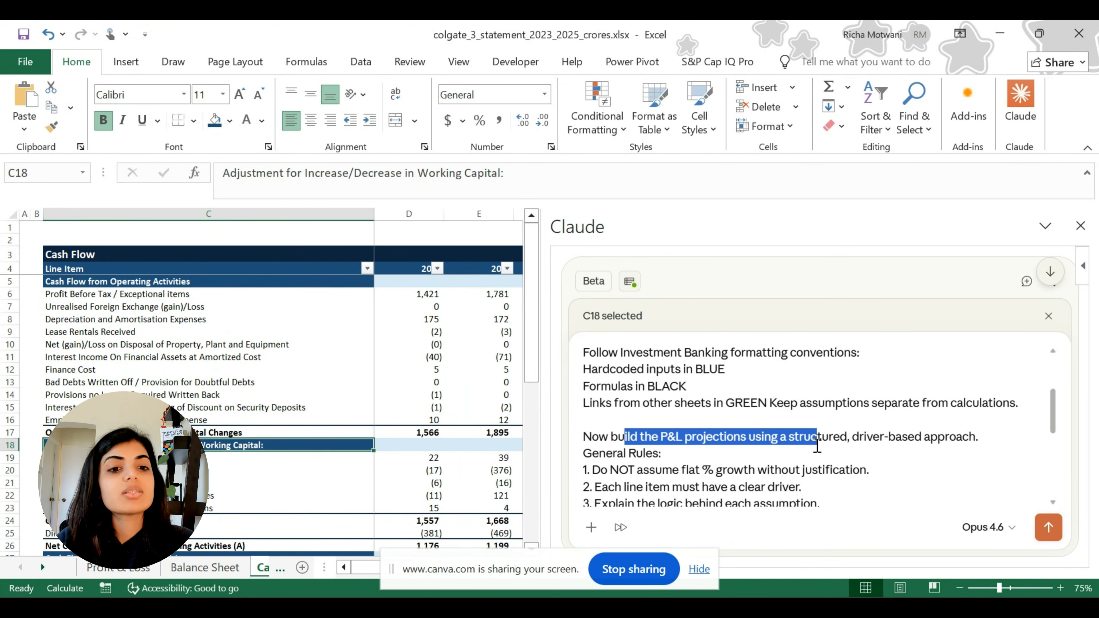
scroll(862, 445, "down", 1)
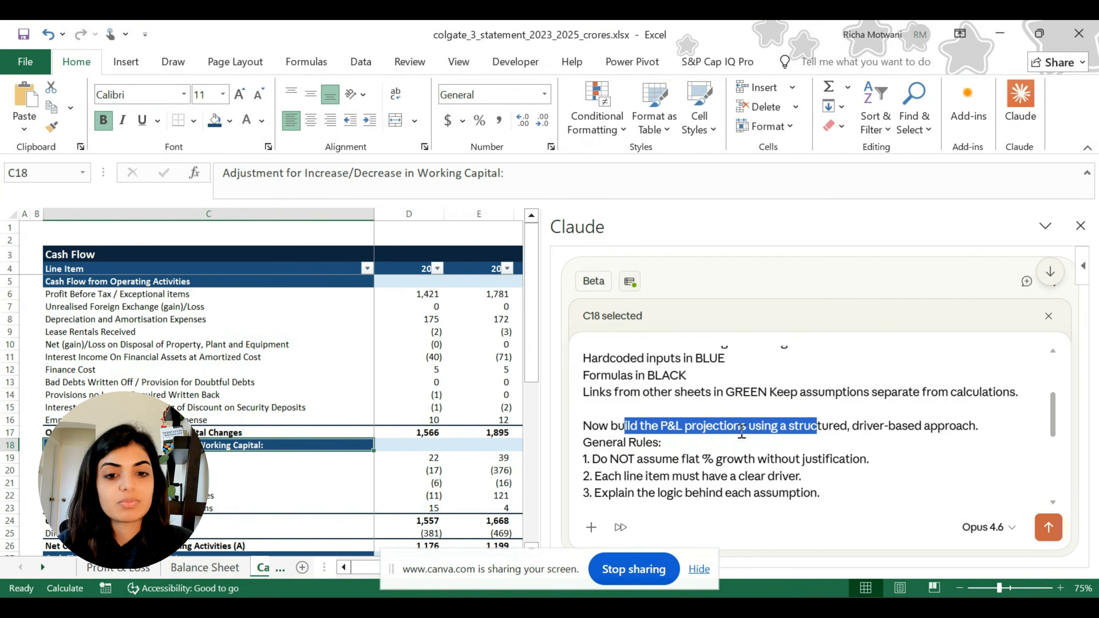
scroll(862, 446, "down", 4)
left_click_drag(646, 440, 678, 455)
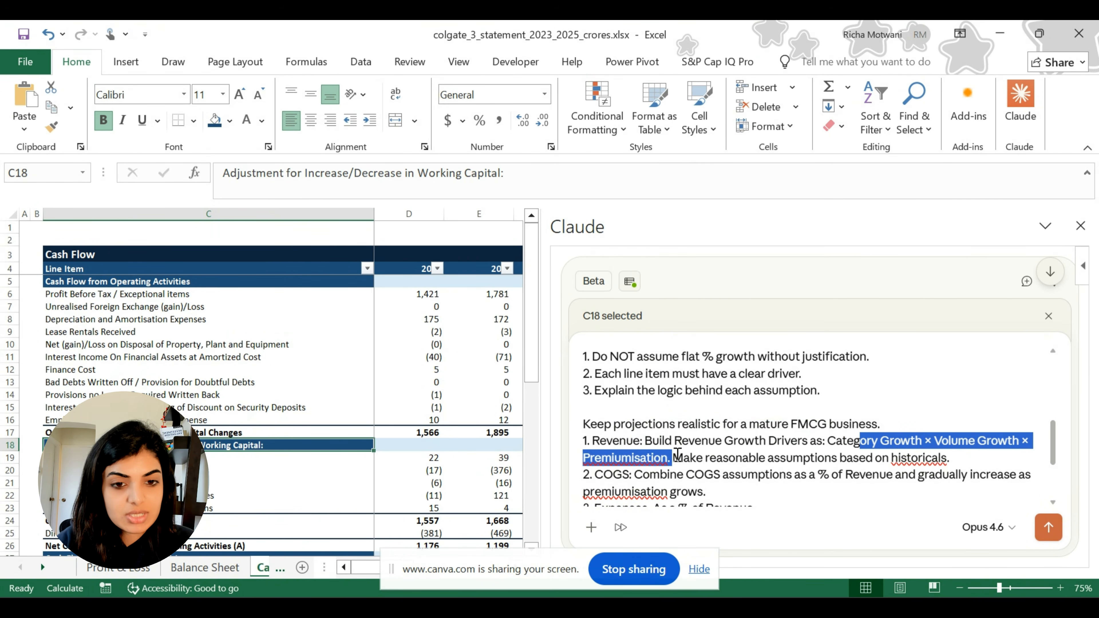
scroll(678, 456, "down", 2)
left_click_drag(742, 418, 912, 418)
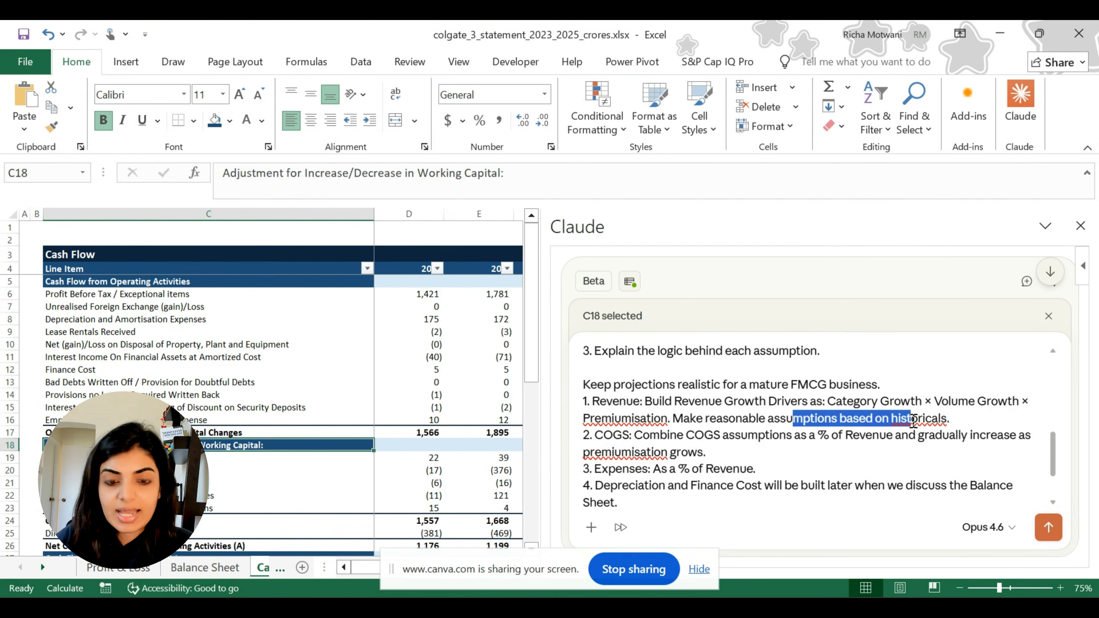
left_click(601, 442)
scroll(645, 455, "down", 1)
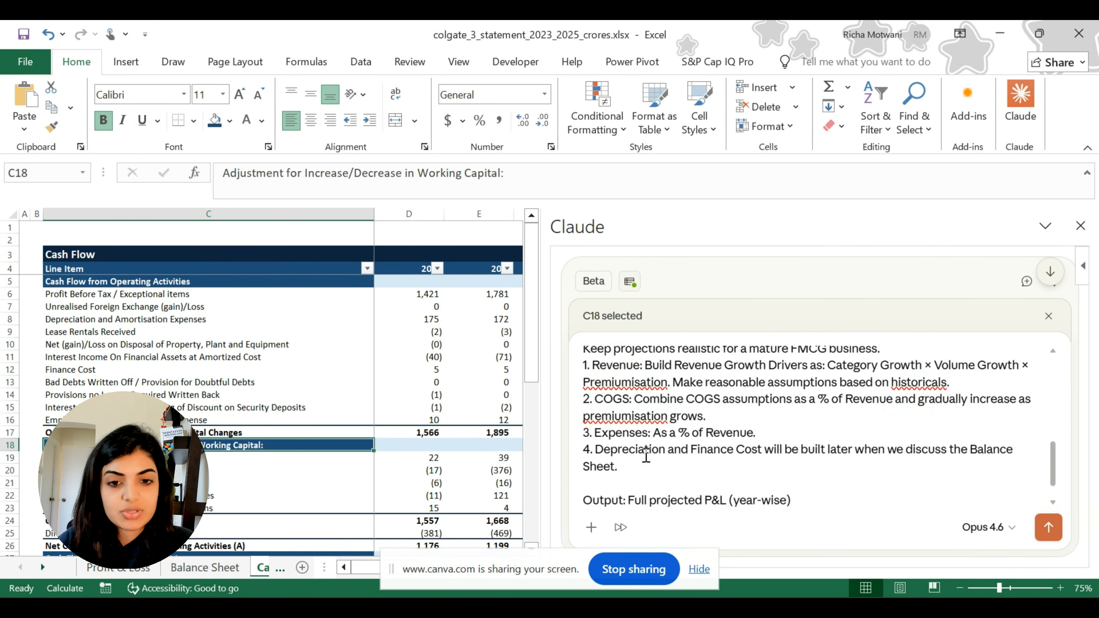
left_click_drag(603, 449, 744, 448)
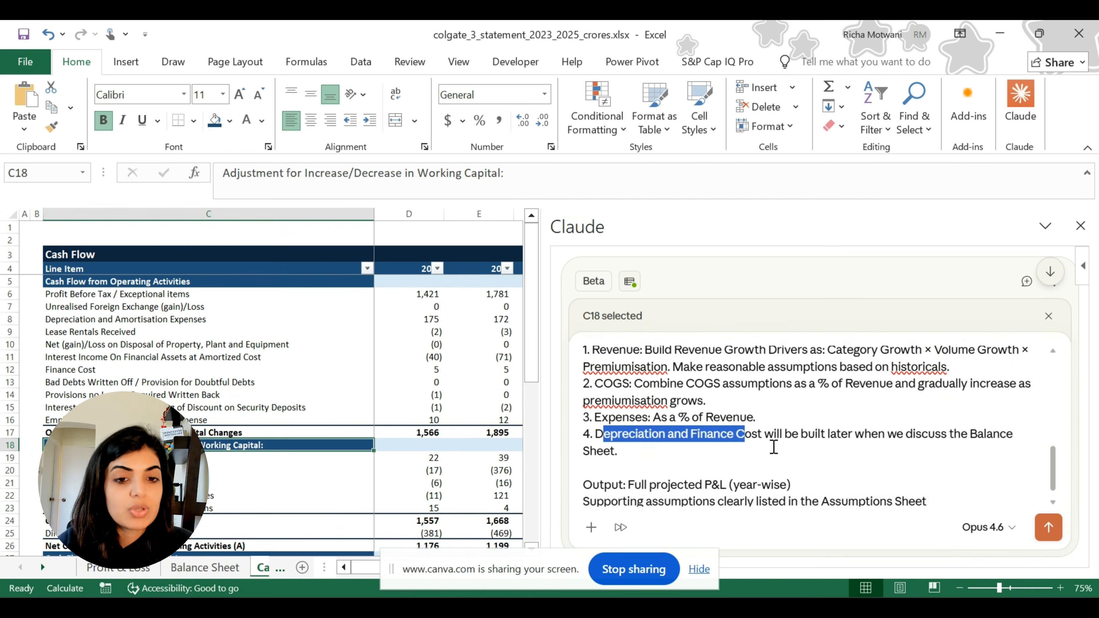
scroll(774, 447, "down", 1)
left_click_drag(614, 451, 596, 434)
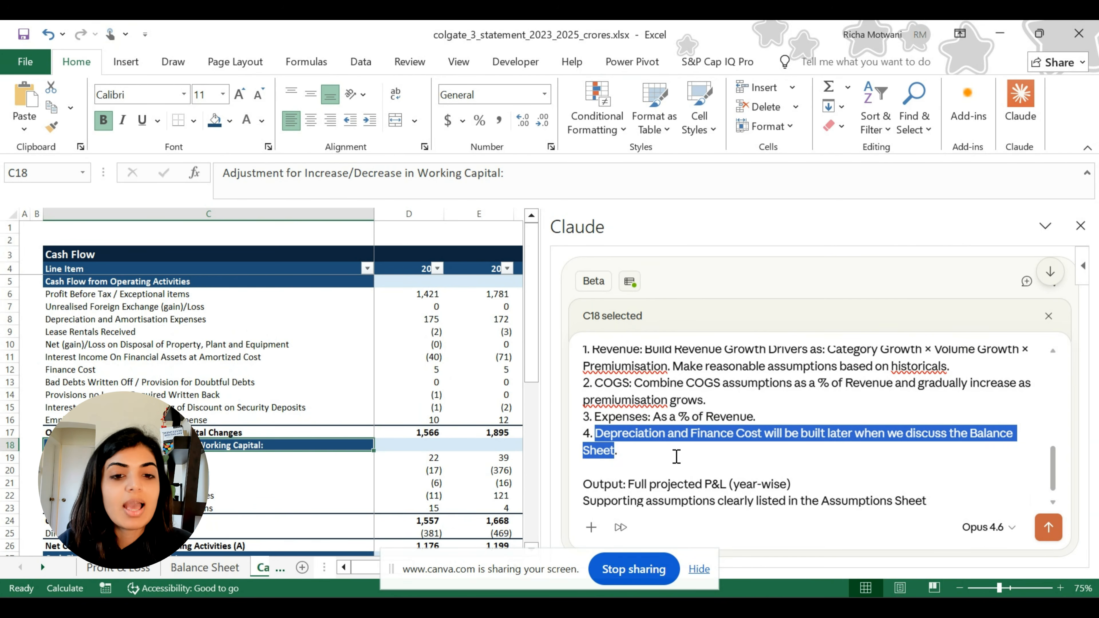
left_click_drag(624, 484, 711, 480)
scroll(711, 478, "down", 1)
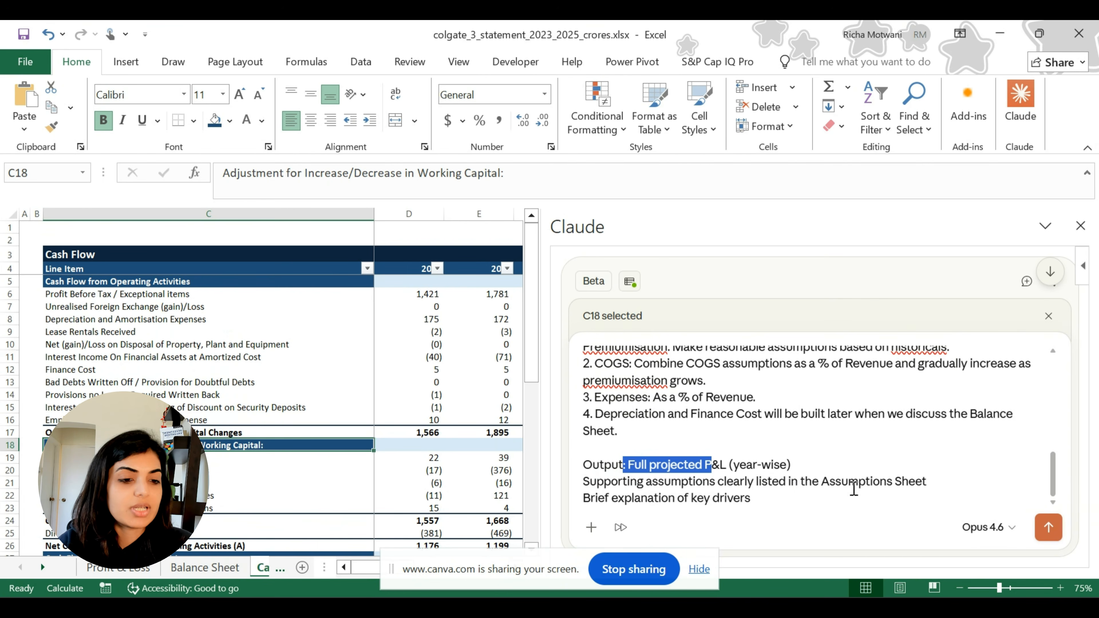
left_click(1052, 526)
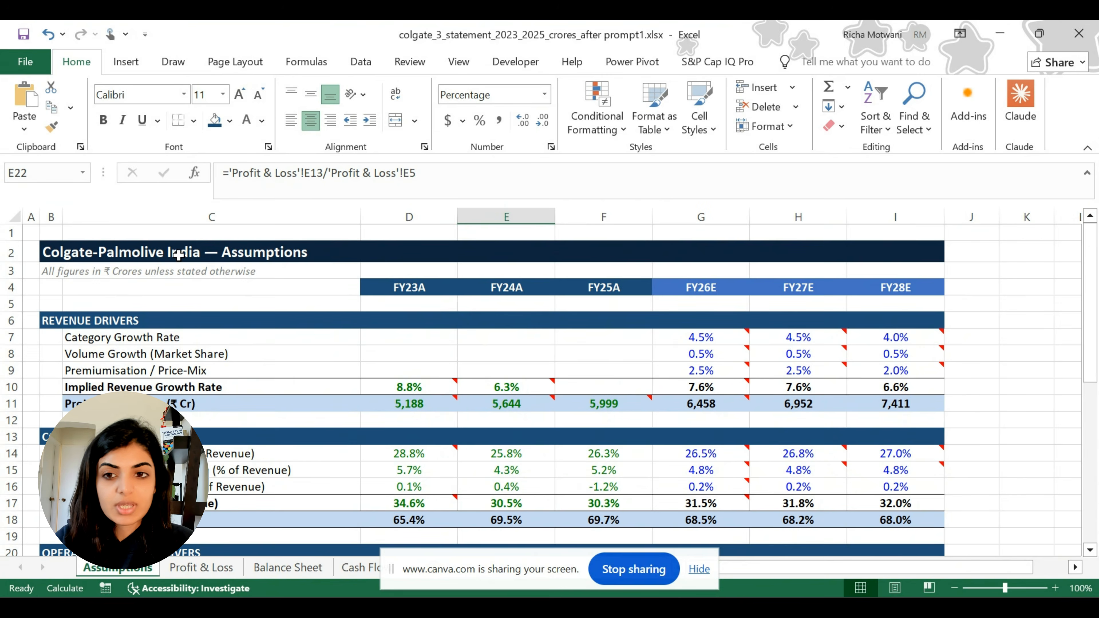
Step: Review the Assumptions sheet's revenue, COGS and operating expense drivers, including the note explaining the FY26E implied revenue growth formula
left_click(179, 256)
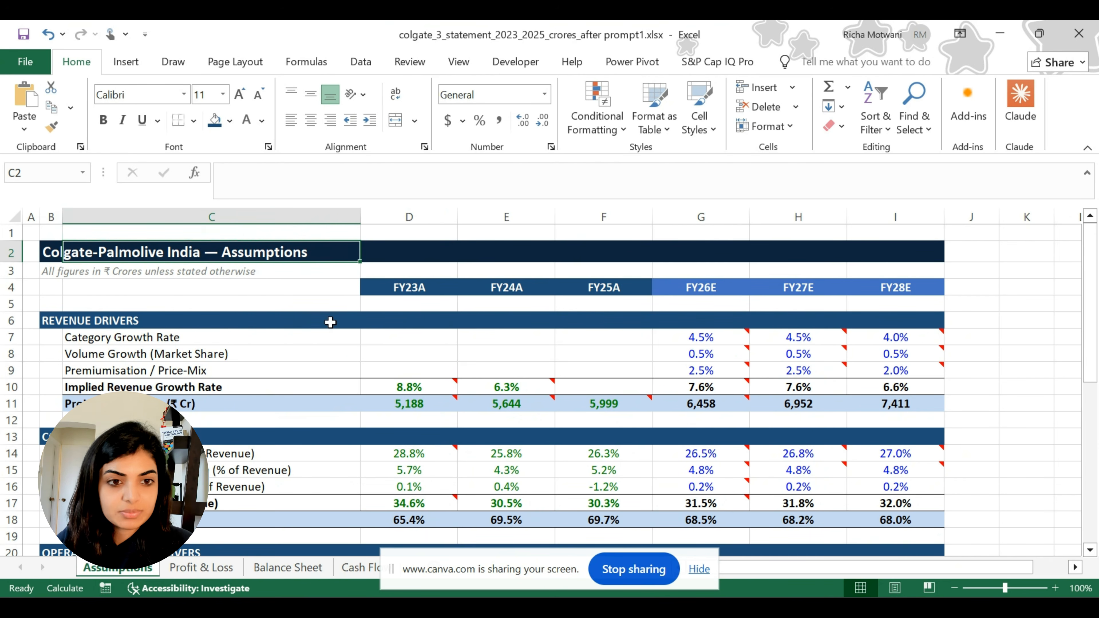
mouse_move(706, 338)
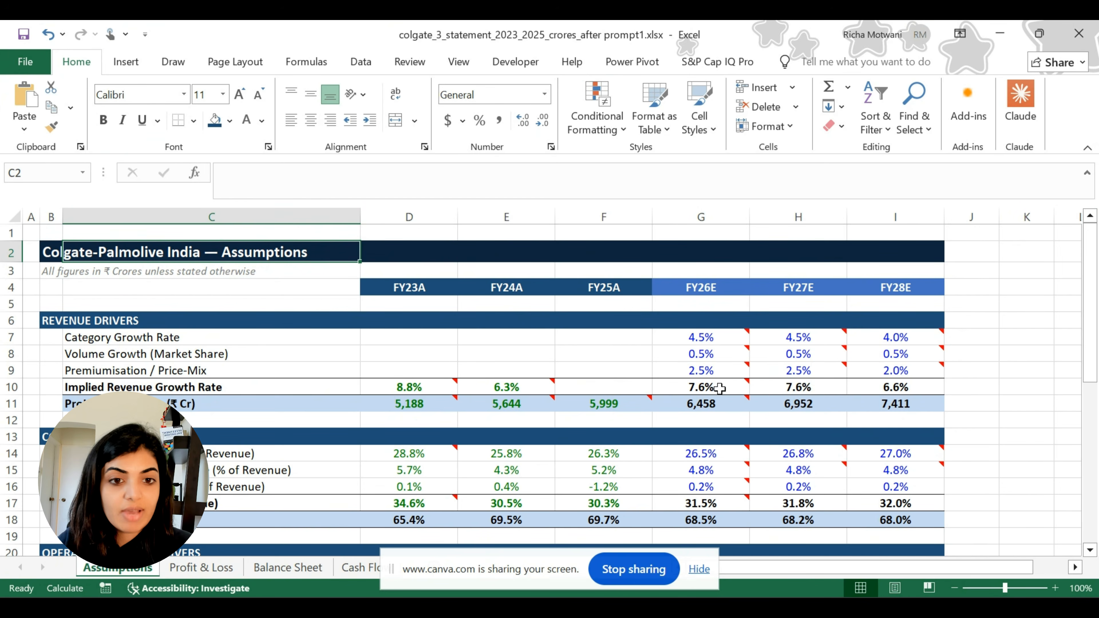
mouse_move(719, 388)
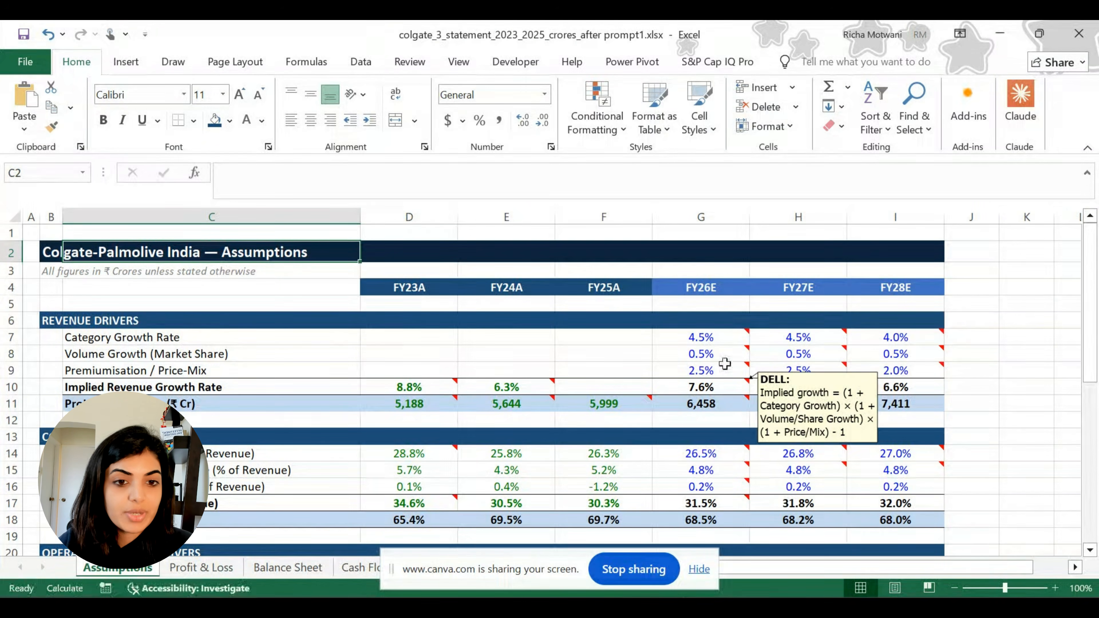
scroll(723, 387, "down", 2)
scroll(714, 432, "down", 2)
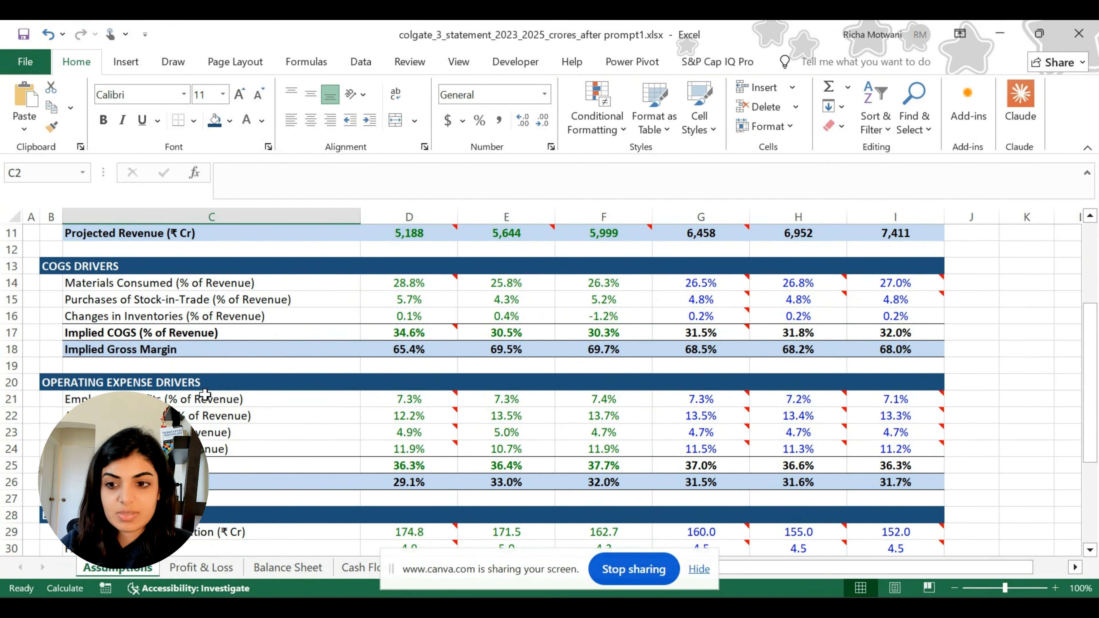
left_click_drag(204, 394, 218, 453)
scroll(219, 485, "down", 1)
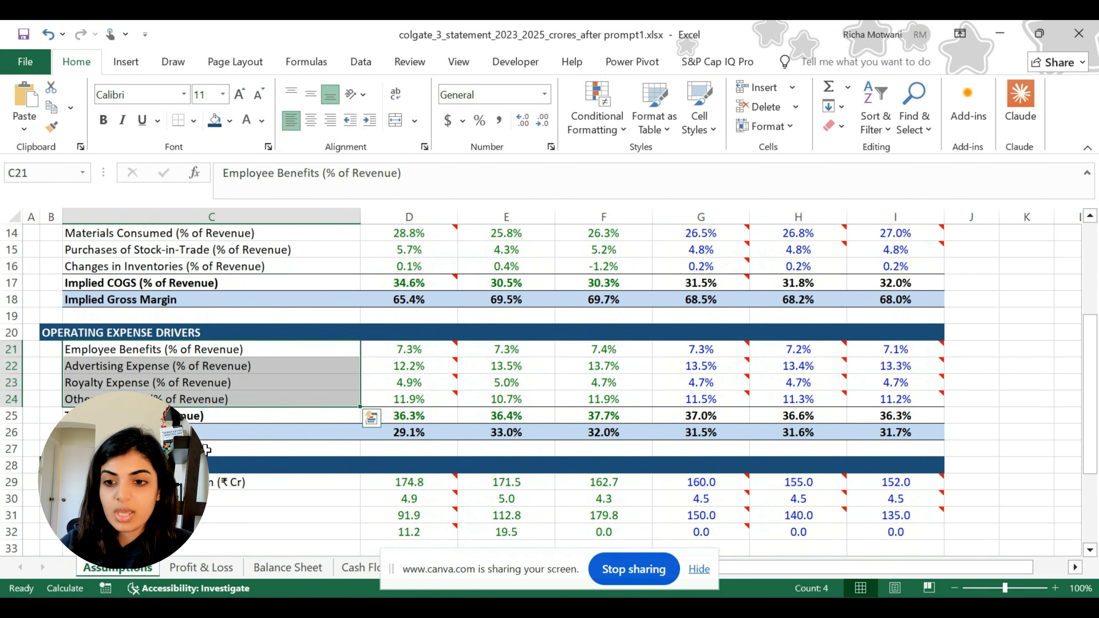
Step: Examine the FY26E depreciation and finance cost assumptions with their cell notes, and look over the remaining below-EBITDA drivers
left_click(219, 485)
left_click(701, 484)
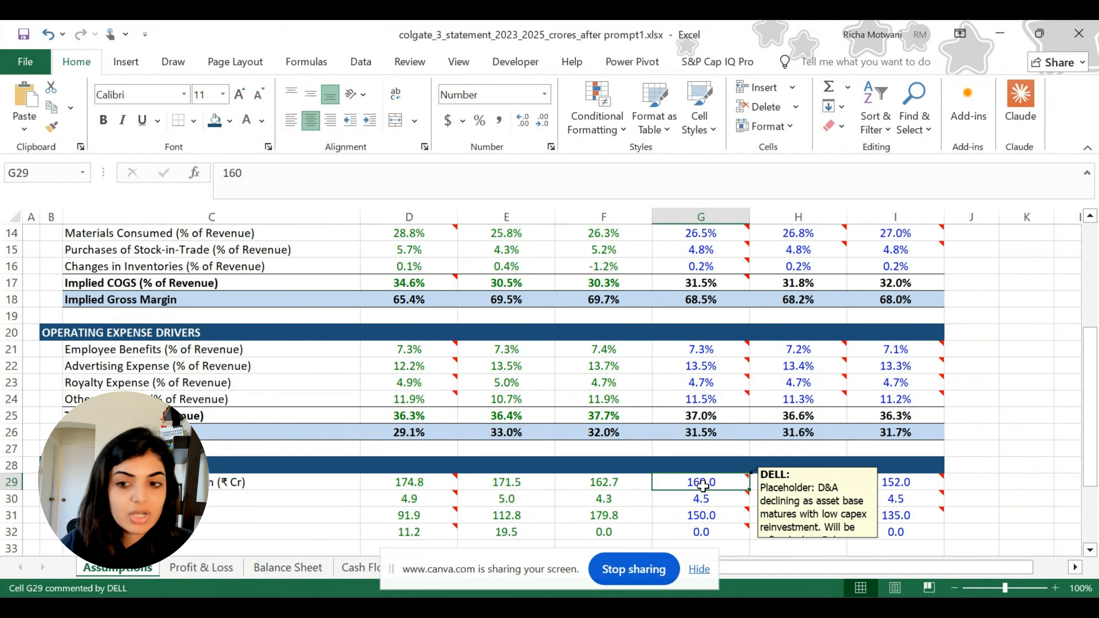
left_click(705, 499)
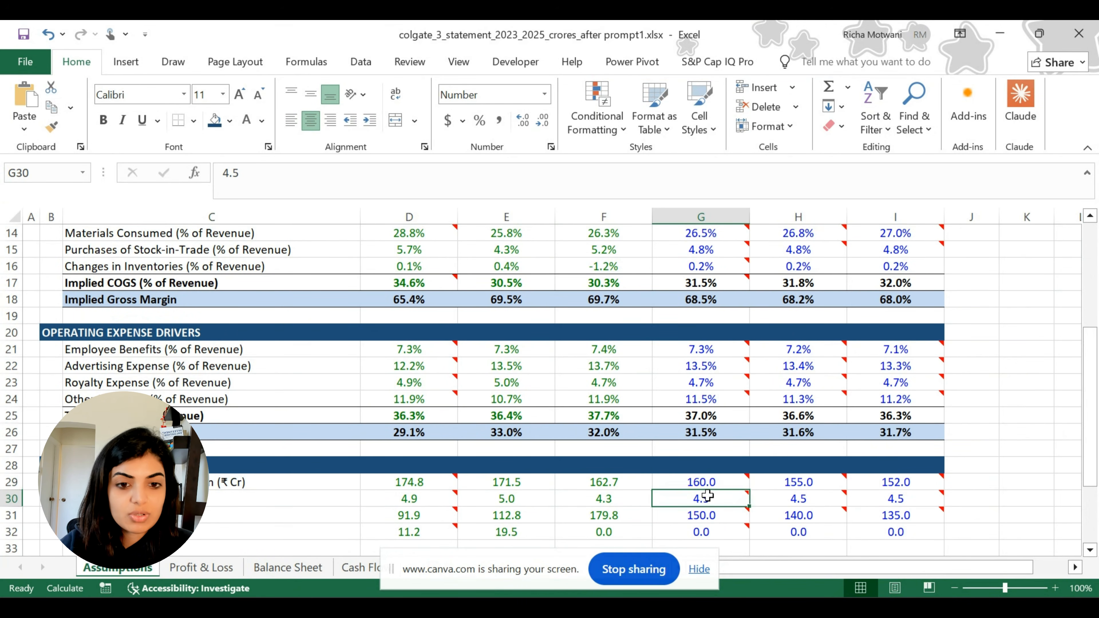
left_click(707, 482)
mouse_move(719, 484)
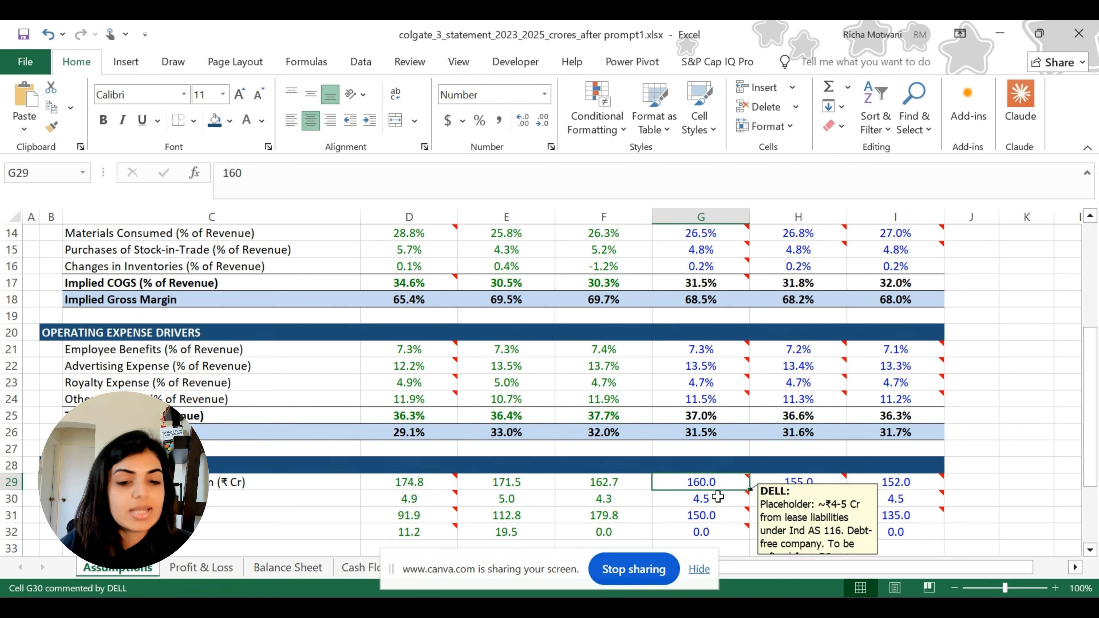
left_click(719, 498)
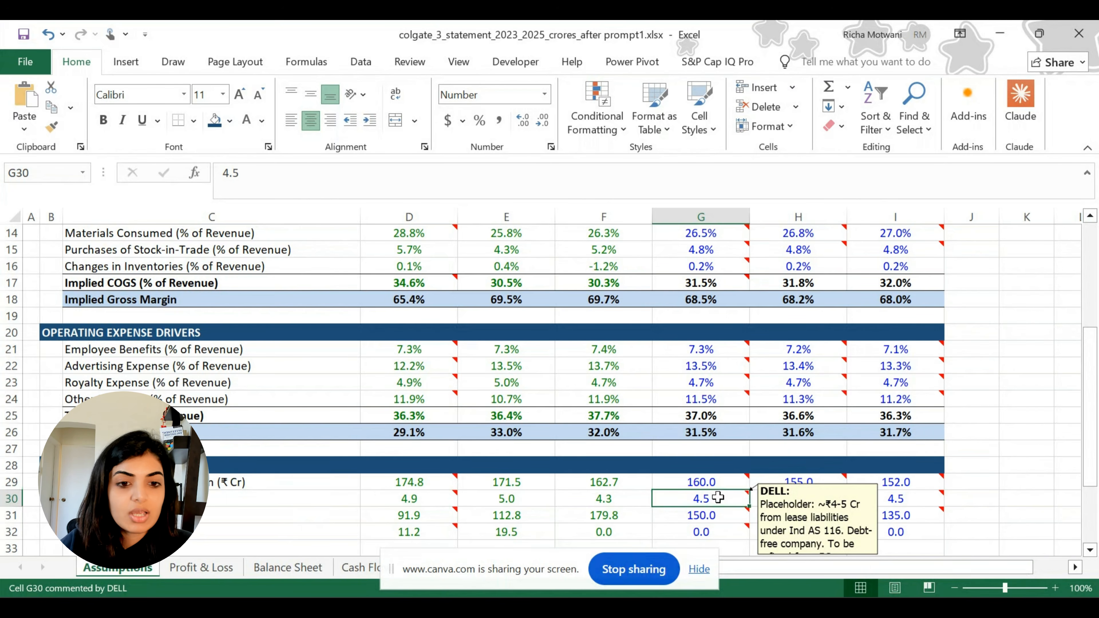
scroll(714, 511, "down", 2)
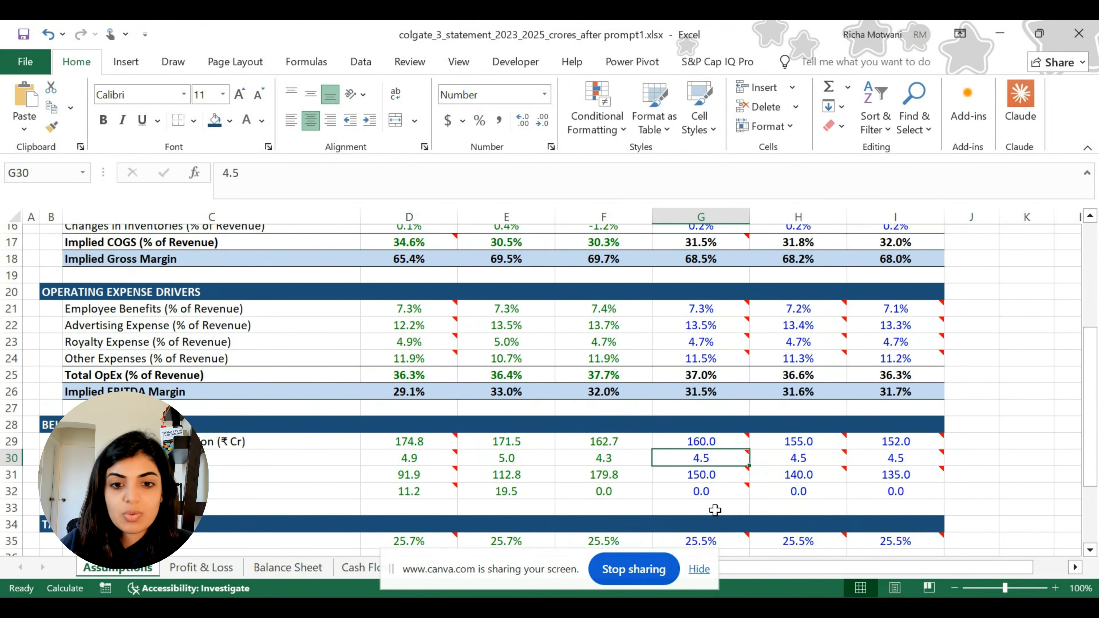
scroll(715, 511, "up", 6)
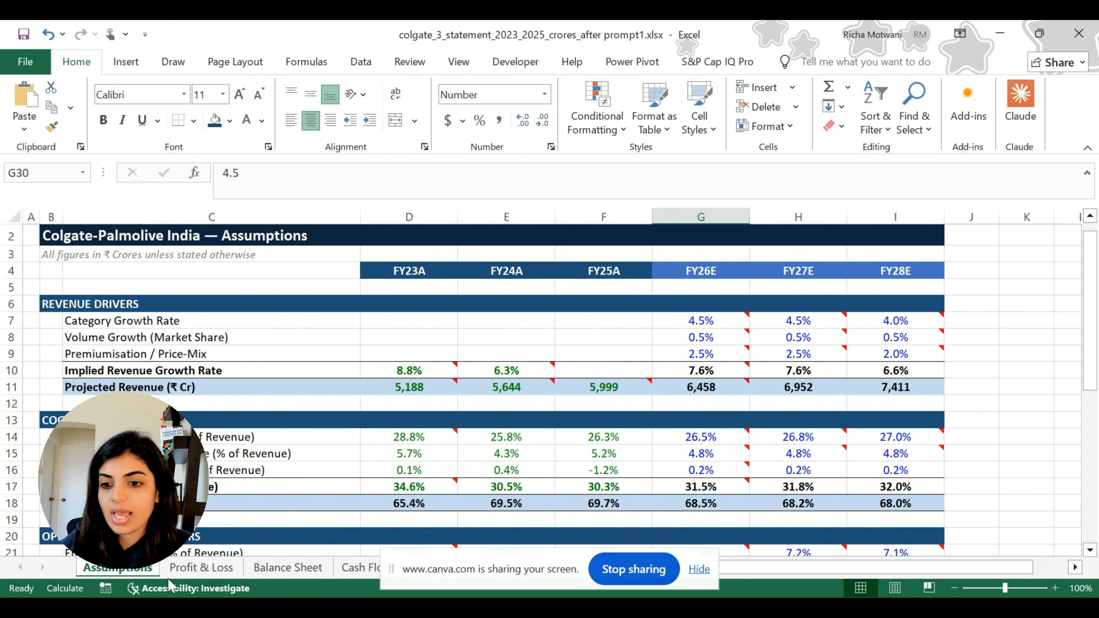
Step: Review the Mar-26 to Mar-28 projections on the Profit & Loss sheet, checking how the FY26E expense formulas link to the assumptions
left_click(201, 567)
left_click_drag(437, 213, 733, 244)
scroll(626, 297, "down", 2)
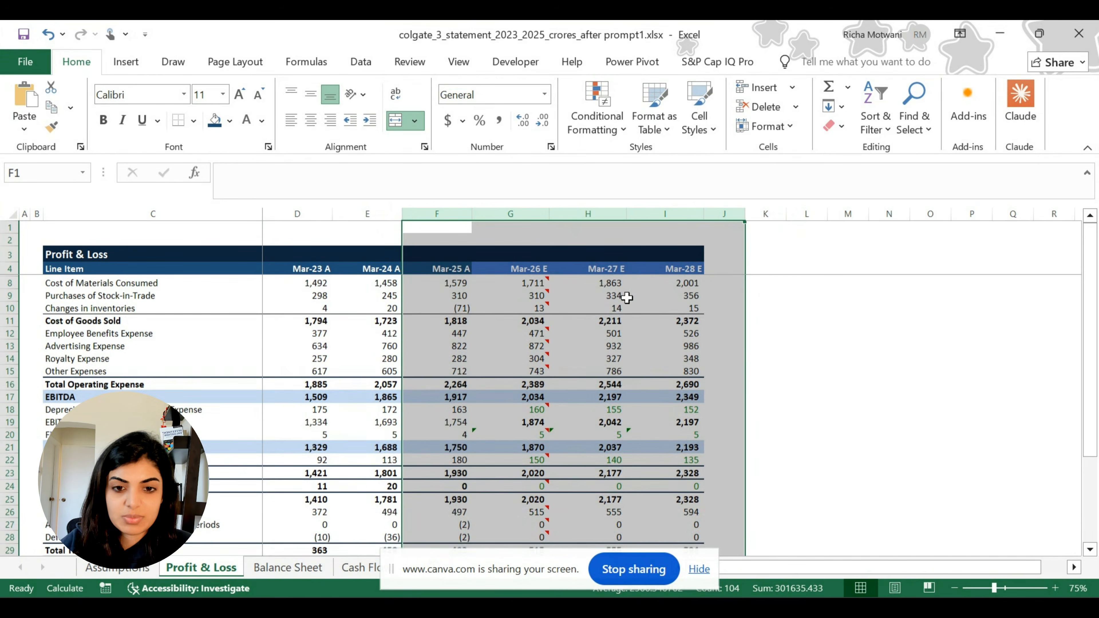
left_click(529, 322)
left_click(530, 331)
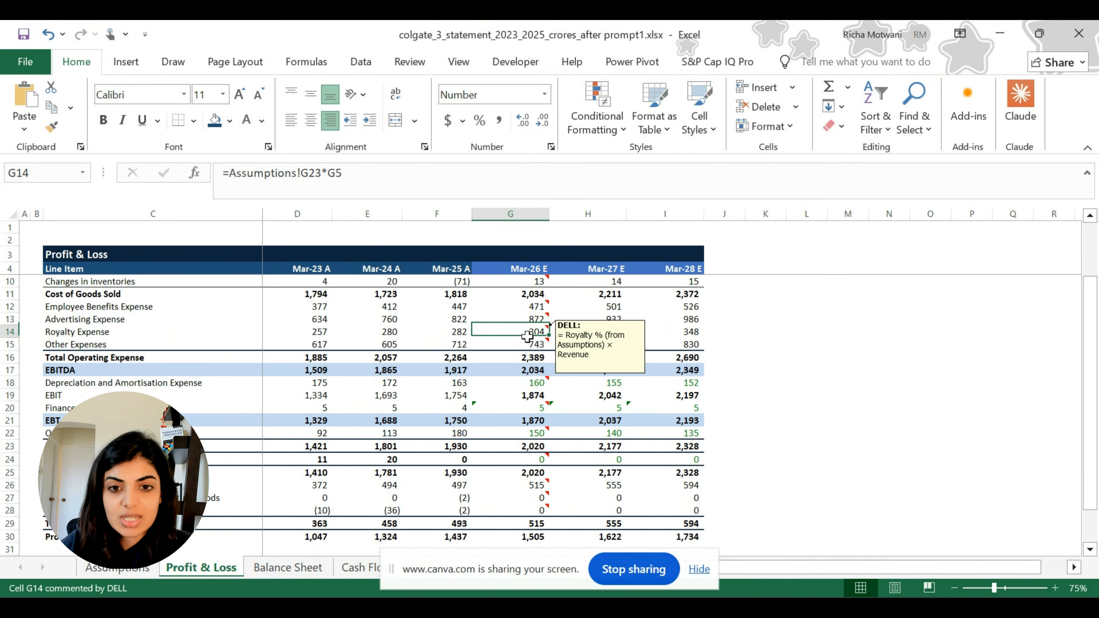
left_click(530, 395)
key("ctrl+Up")
left_click(530, 471, "shift")
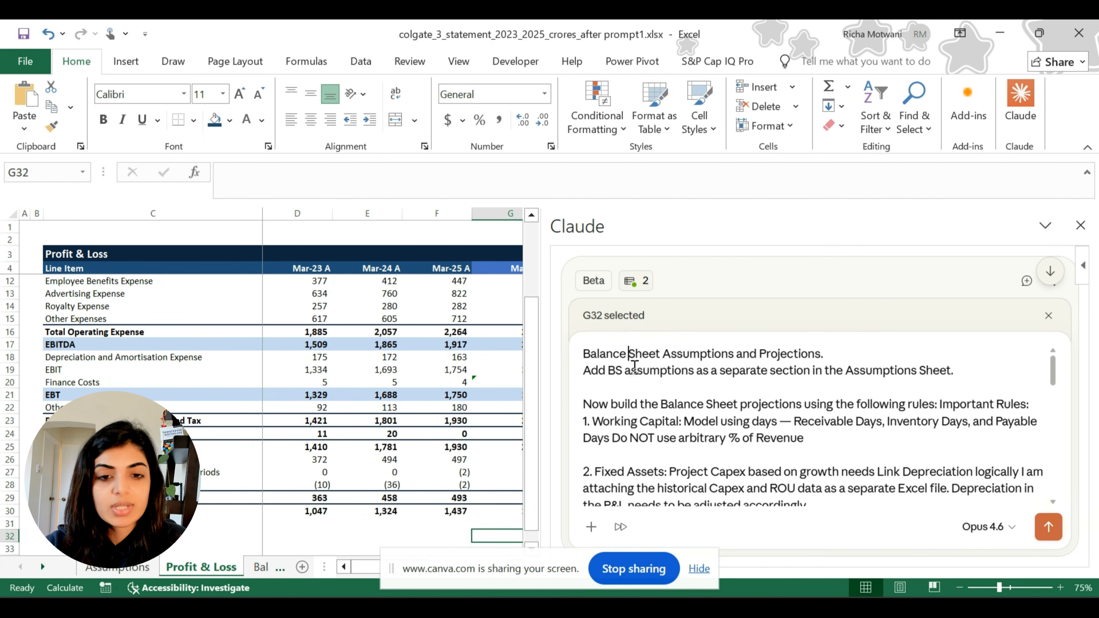
Step: Check the Balance Sheet prompt's separate assumptions section, days-based working capital rule, and fixed asset rule on Capex and linked depreciation
left_click_drag(631, 370, 956, 372)
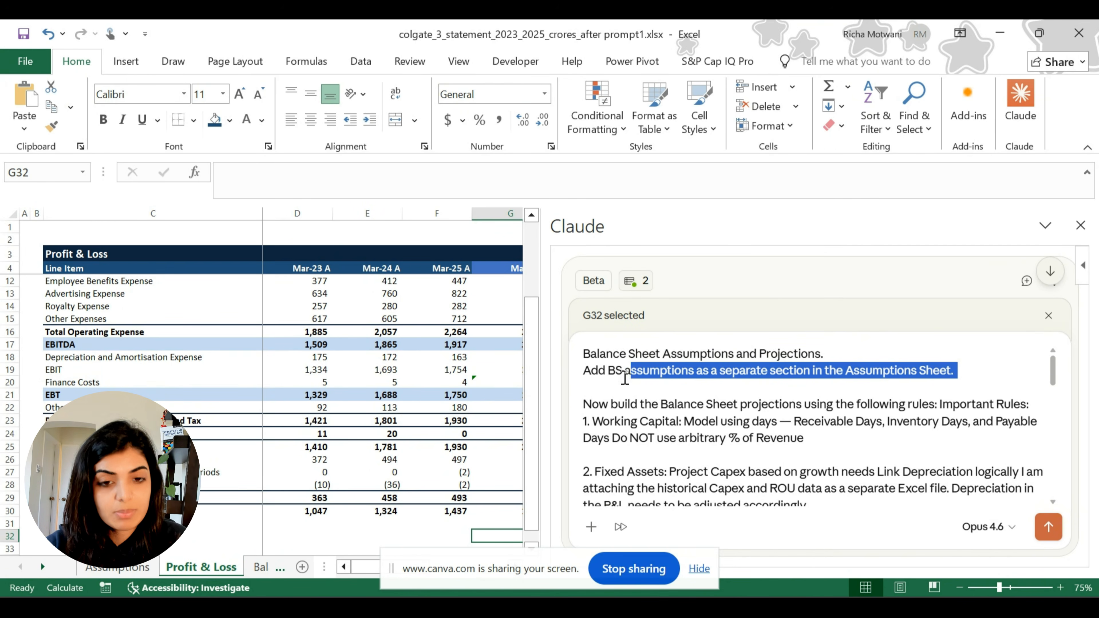
left_click_drag(609, 422, 681, 422)
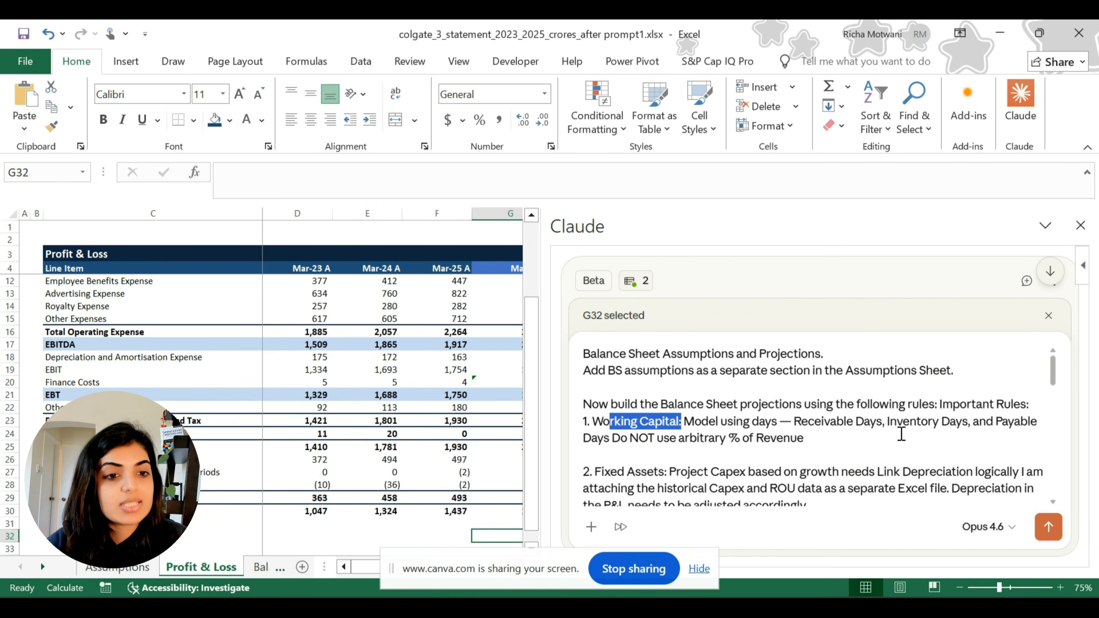
scroll(765, 438, "down", 1)
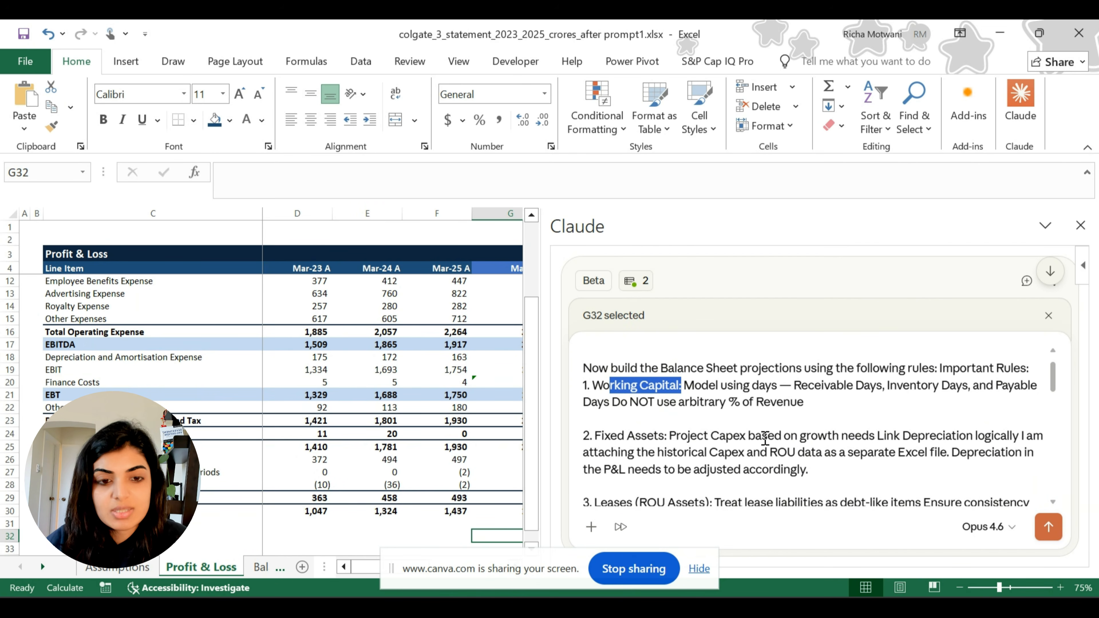
left_click_drag(625, 435, 653, 435)
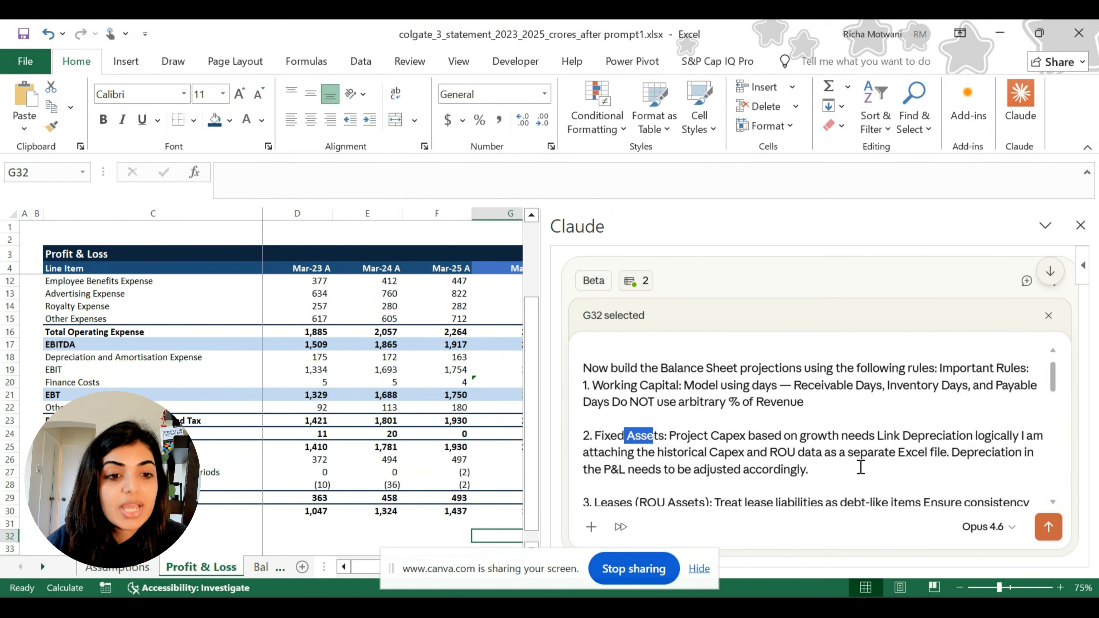
left_click_drag(811, 452, 708, 452)
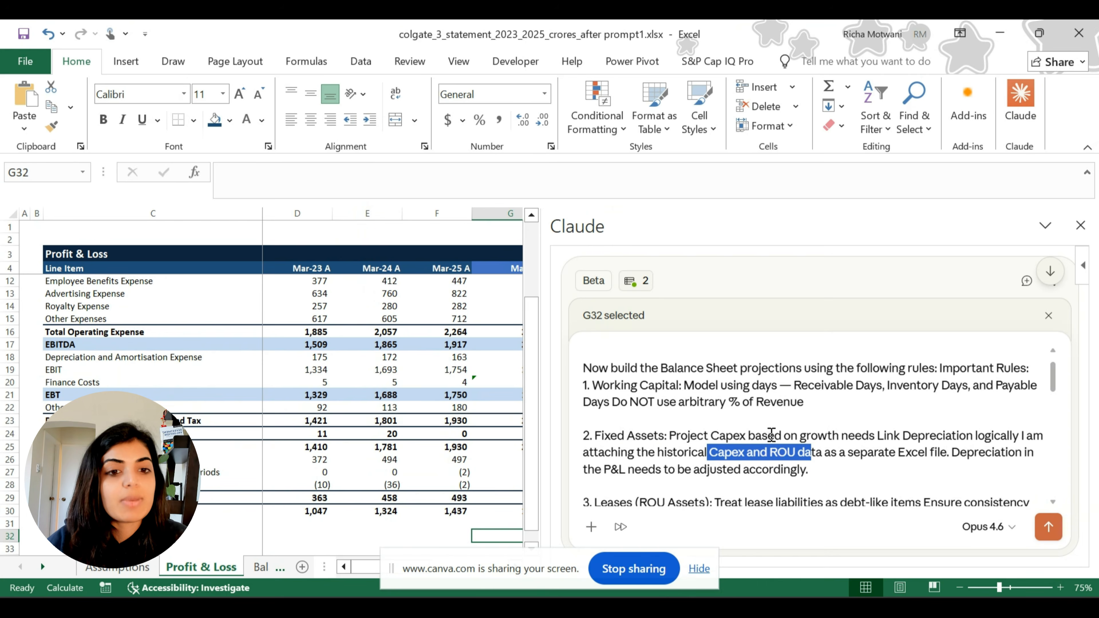
left_click_drag(768, 435, 945, 434)
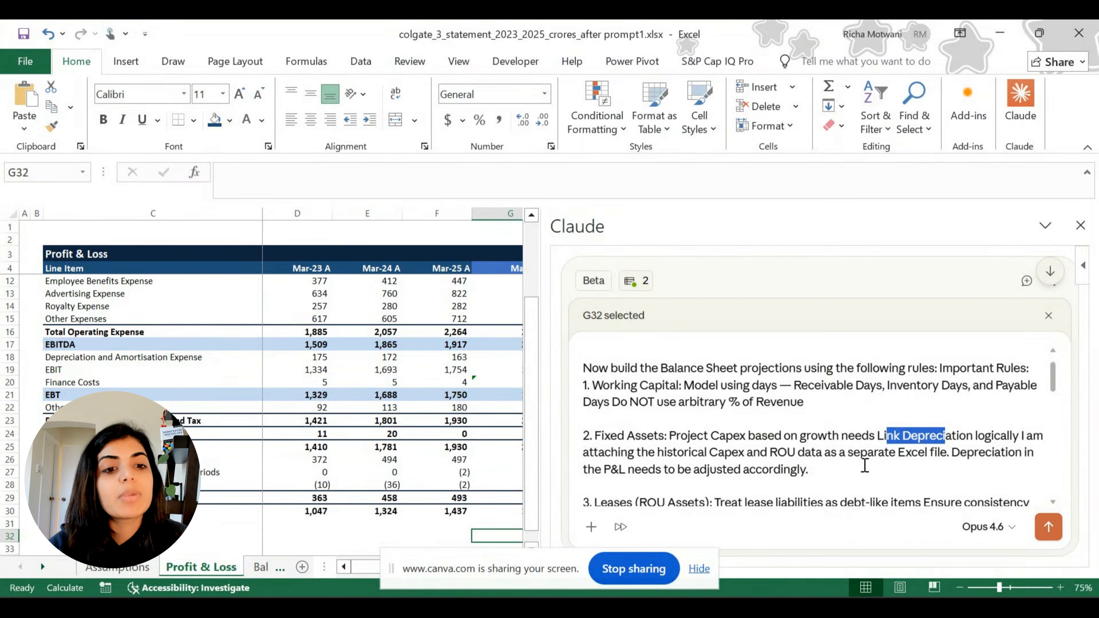
Step: Check the prompt's lease rule on treating lease liabilities as debt-like items and adjusting Finance Cost in the P&L
scroll(863, 465, "down", 2)
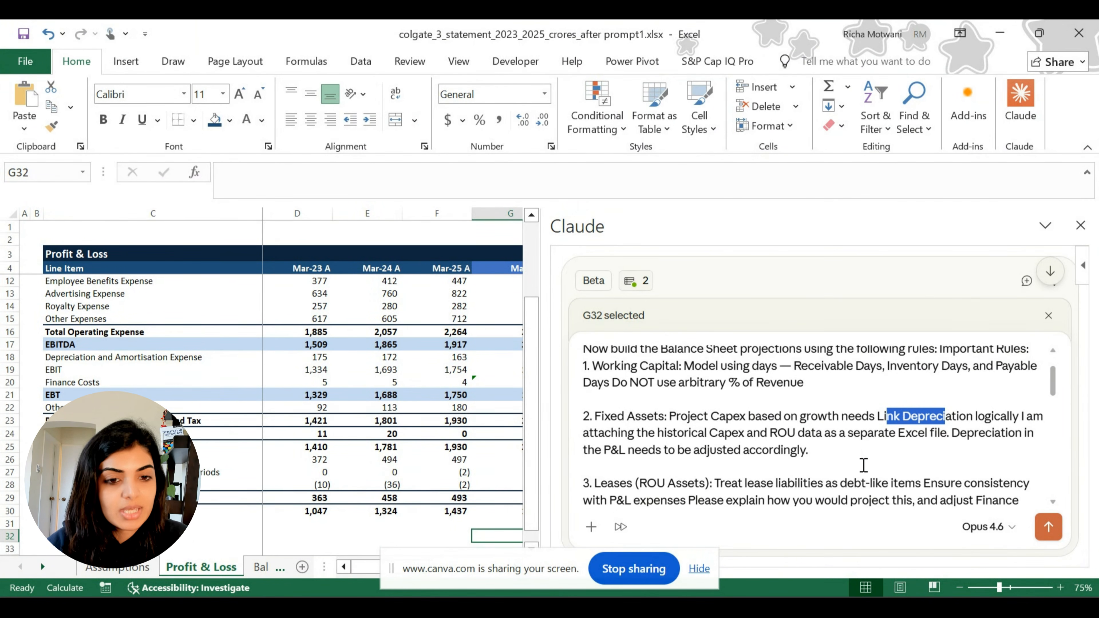
left_click_drag(683, 466, 801, 469)
scroll(801, 468, "down", 2)
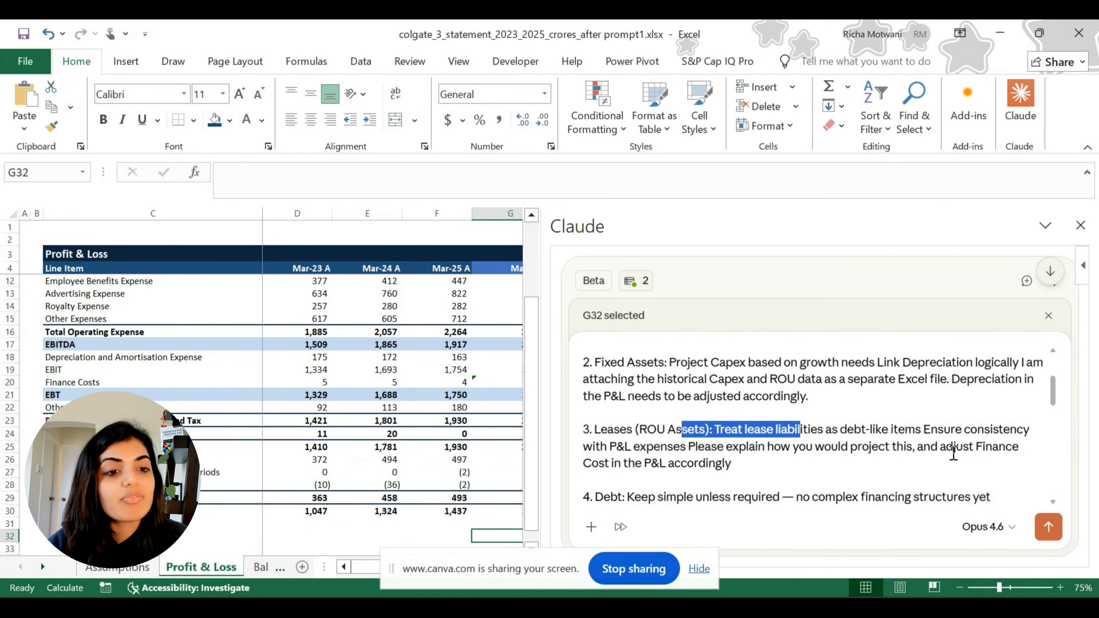
left_click(979, 447)
left_click_drag(979, 447, 750, 466)
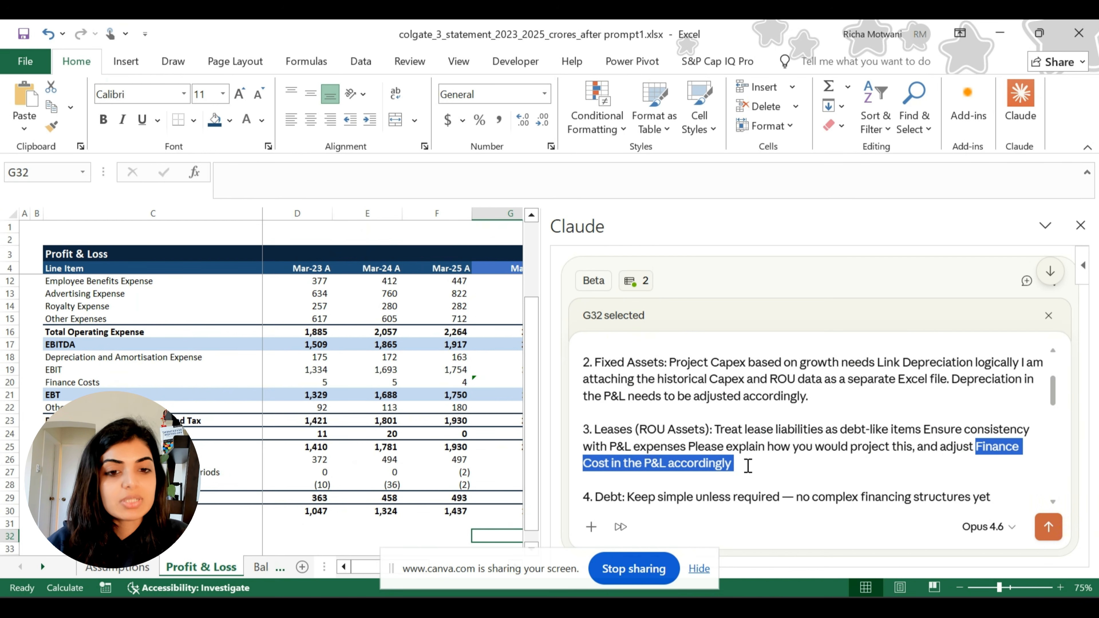
scroll(740, 466, "down", 1)
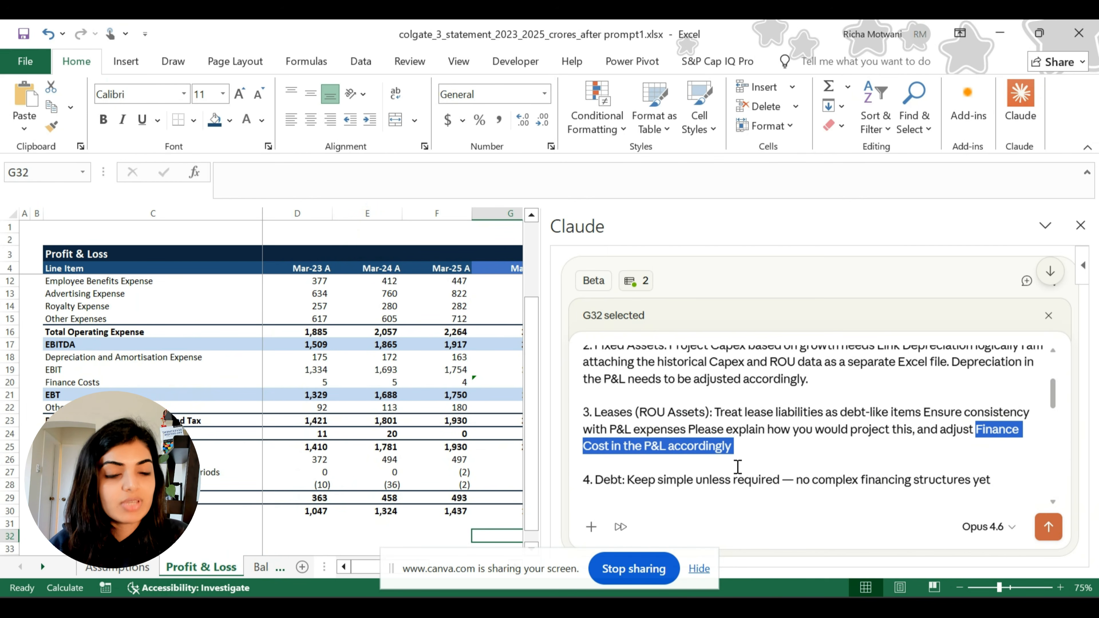
Step: Check the prompt's debt, equity and output rules, including the balance check, and the attached colgate_ppe_schedule_ib_format.xlsx file
scroll(742, 467, "down", 2)
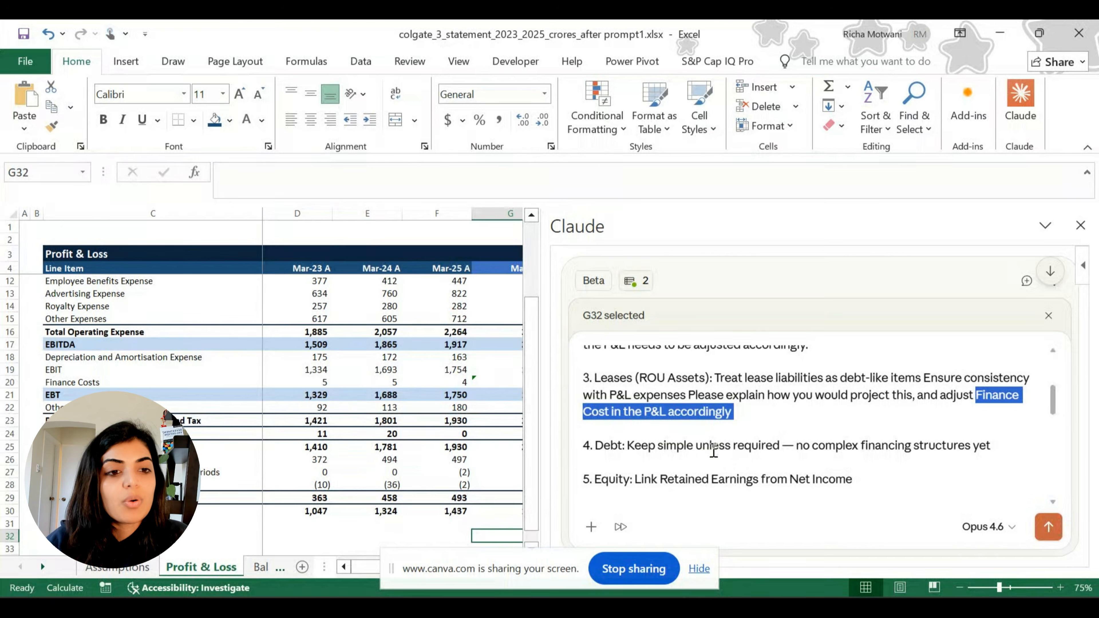
left_click_drag(618, 446, 666, 446)
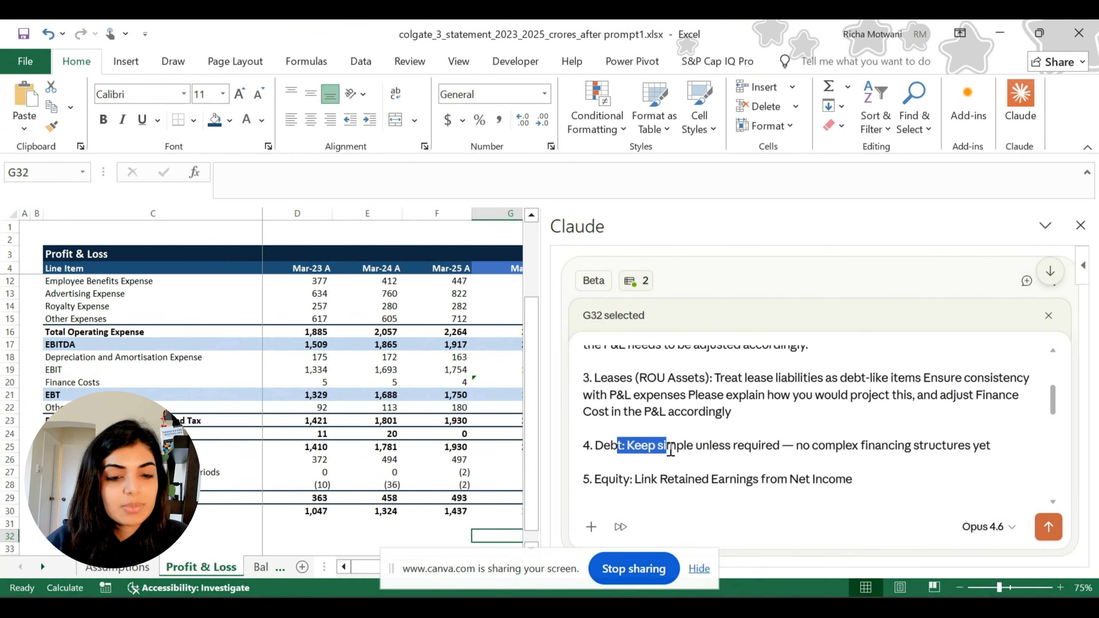
scroll(766, 445, "down", 3)
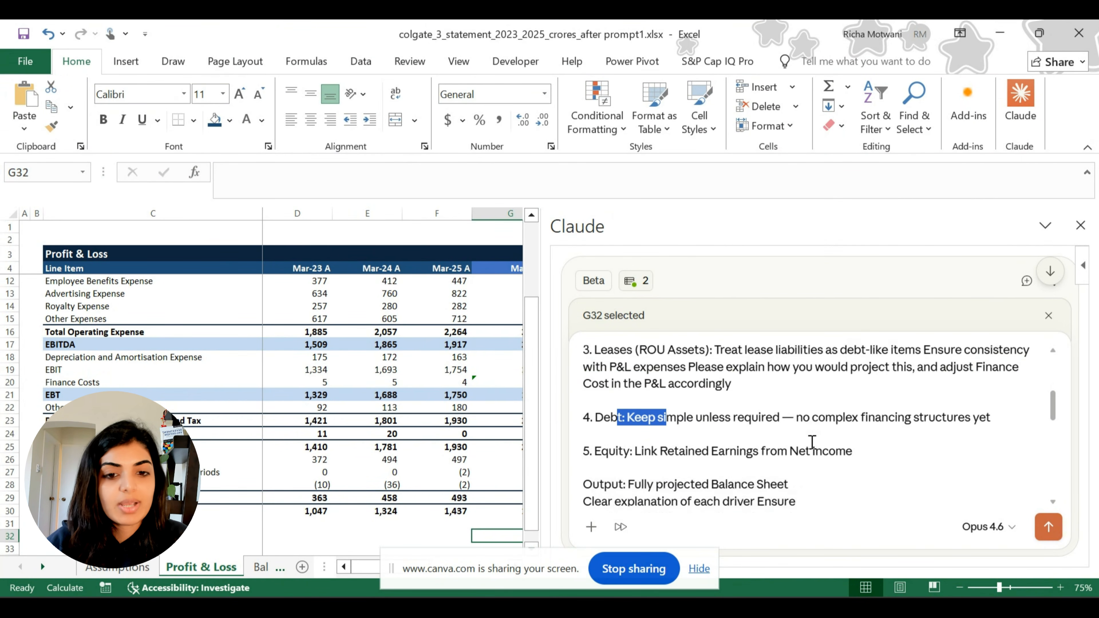
left_click_drag(701, 420, 846, 419)
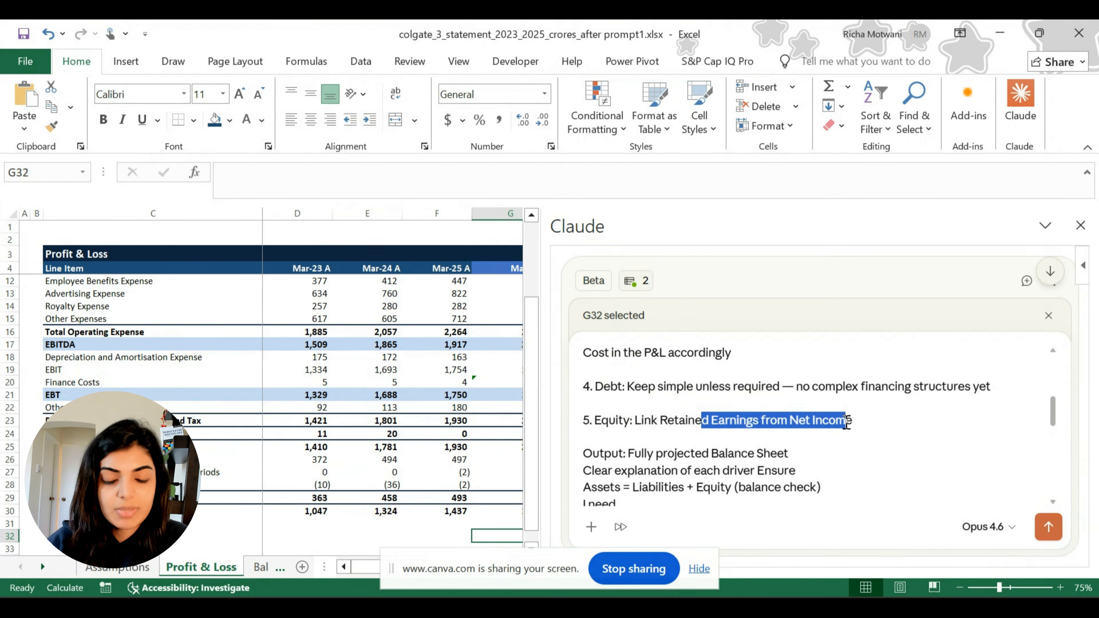
left_click_drag(627, 453, 802, 452)
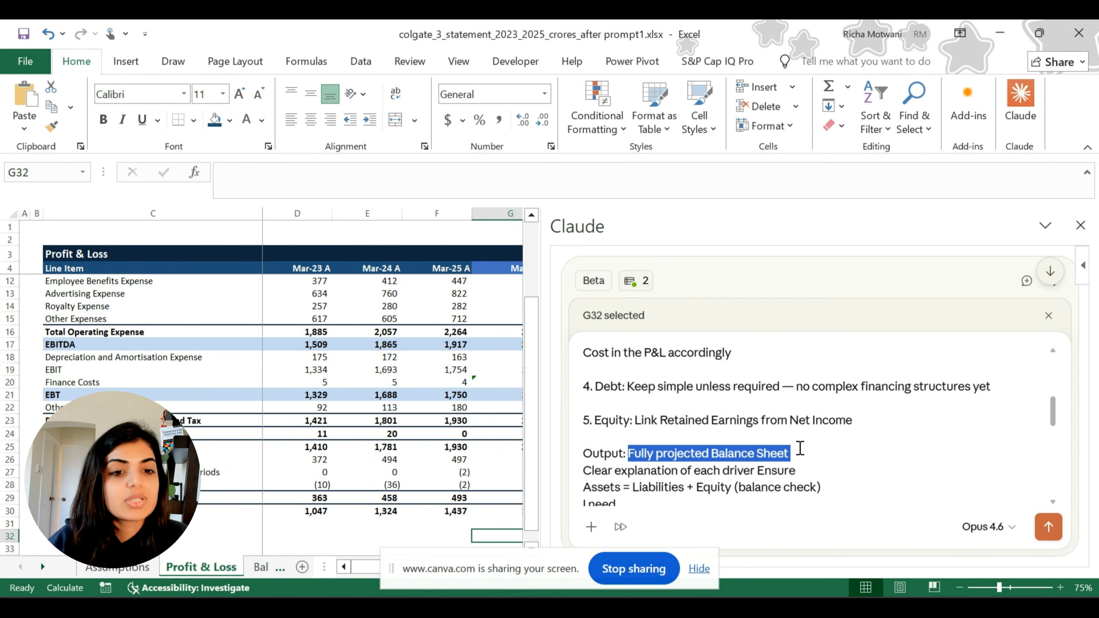
left_click_drag(610, 487, 734, 487)
scroll(734, 487, "down", 2)
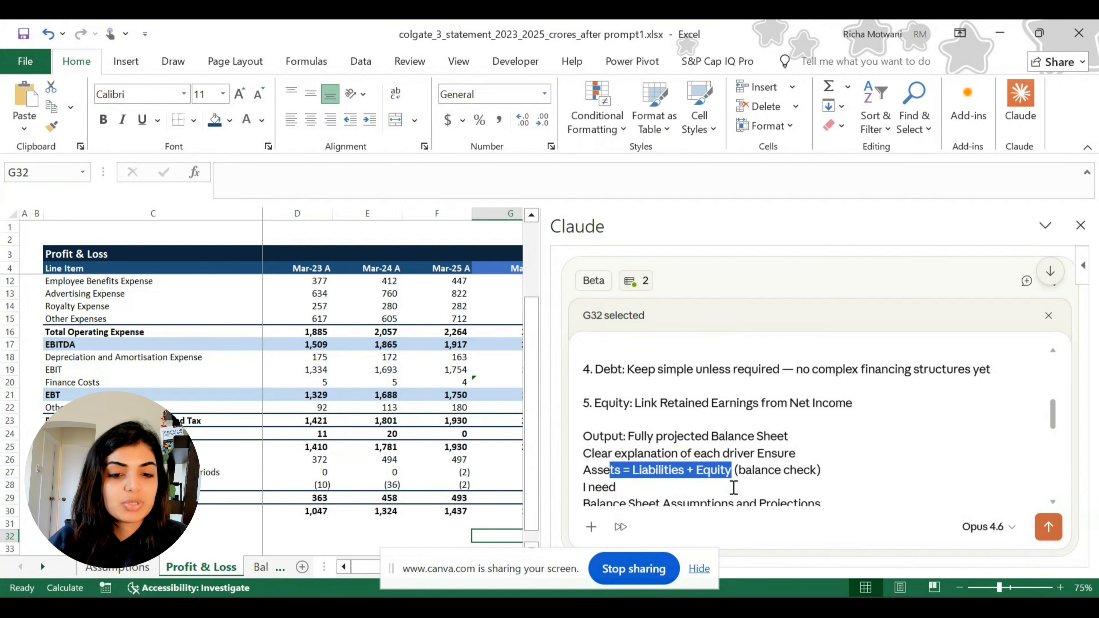
scroll(734, 488, "up", 4)
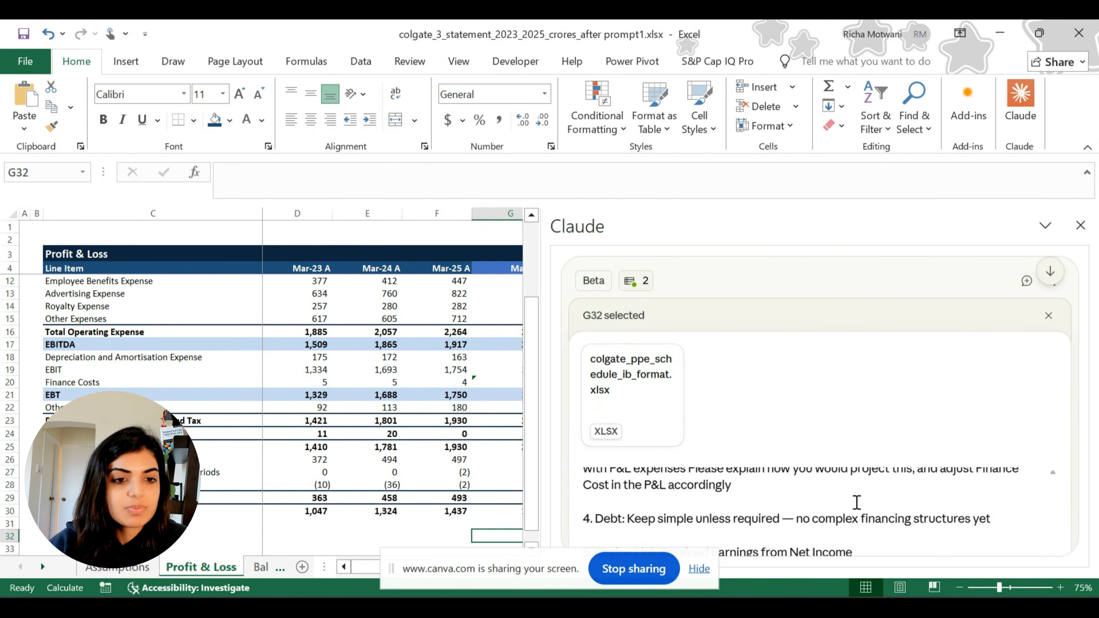
scroll(854, 502, "down", 1)
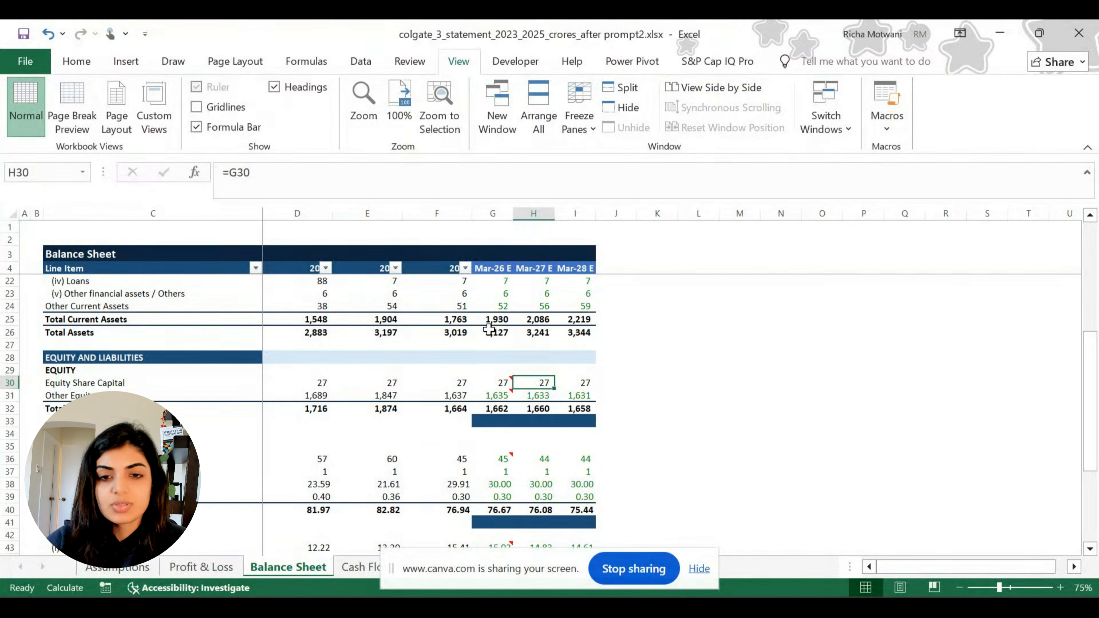
Step: Compare total assets with total equity and liabilities for Mar-26 to Mar-28 on the Balance Sheet, and return to the Assumptions sheet
left_click_drag(488, 330, 560, 334)
scroll(544, 388, "down", 8)
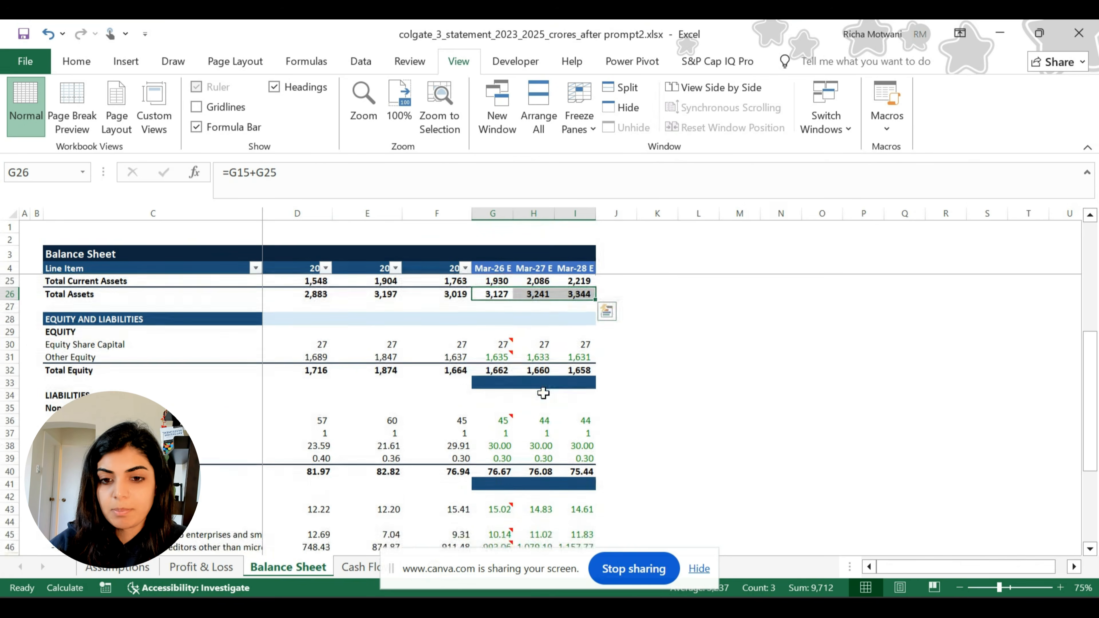
left_click_drag(487, 384, 571, 386)
scroll(263, 456, "up", 4)
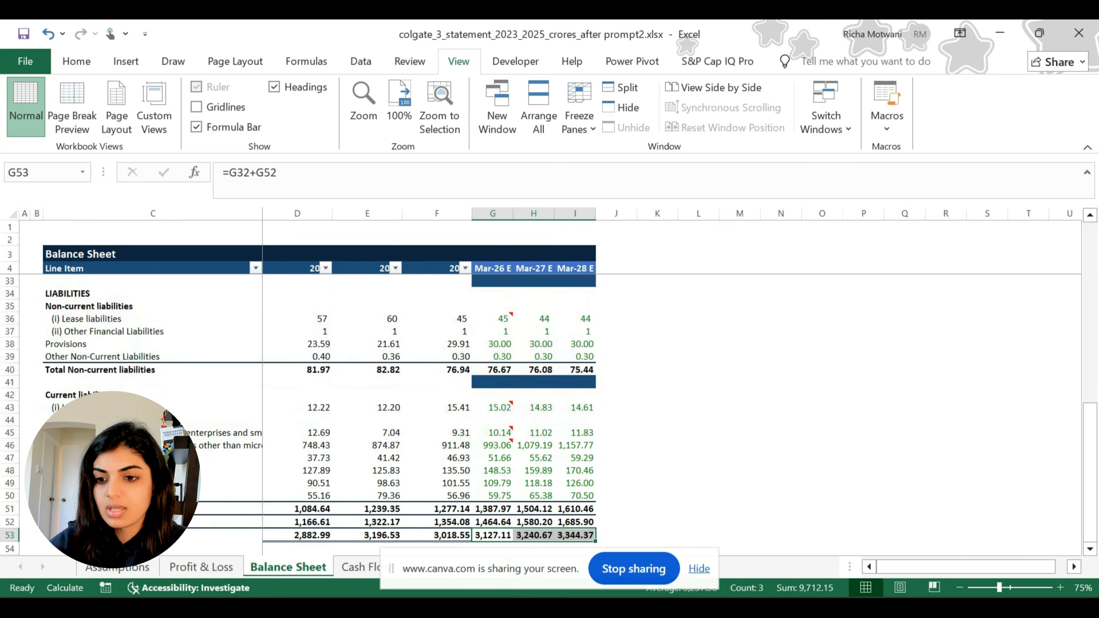
left_click(123, 568)
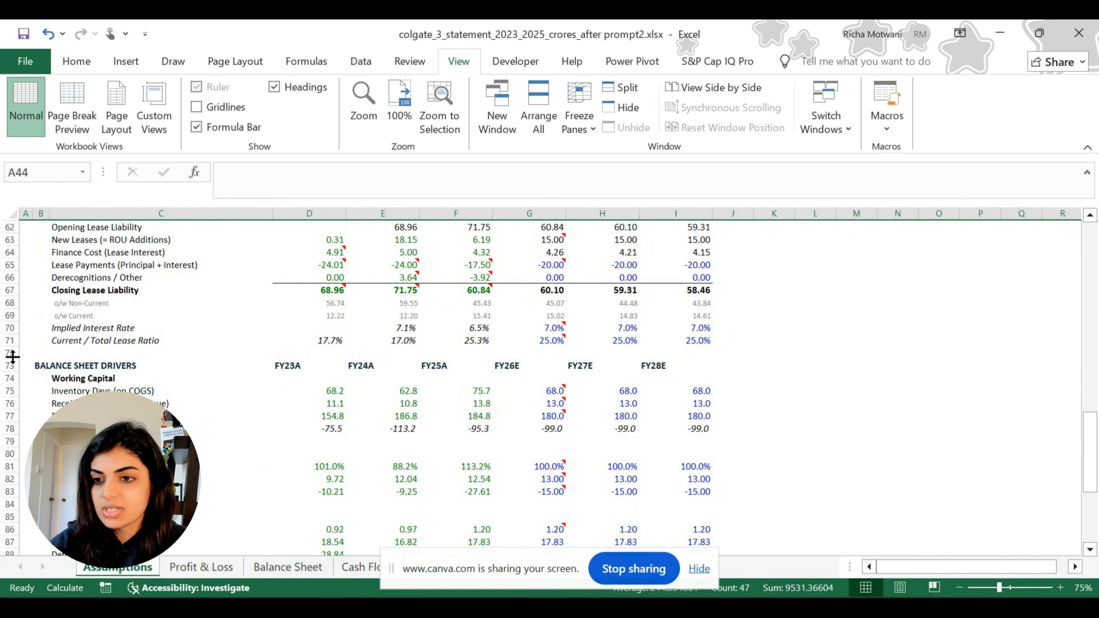
Step: Examine the Balance Sheet Drivers section and the Right-of-Use Asset Schedule on the Assumptions sheet
left_click_drag(6, 367, 19, 513)
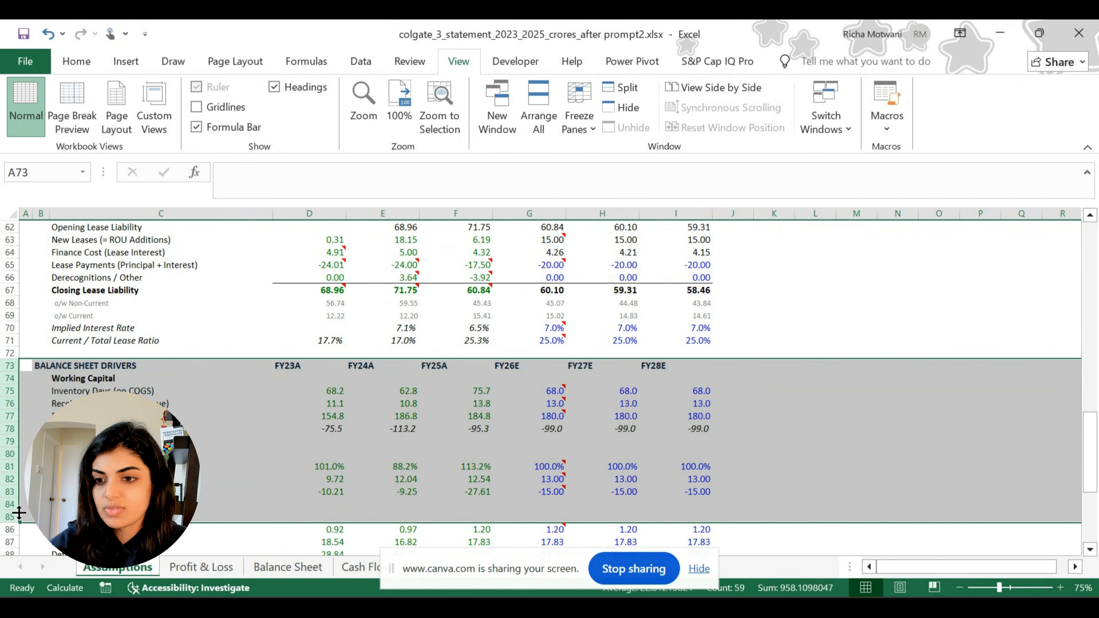
scroll(550, 389, "down", 2)
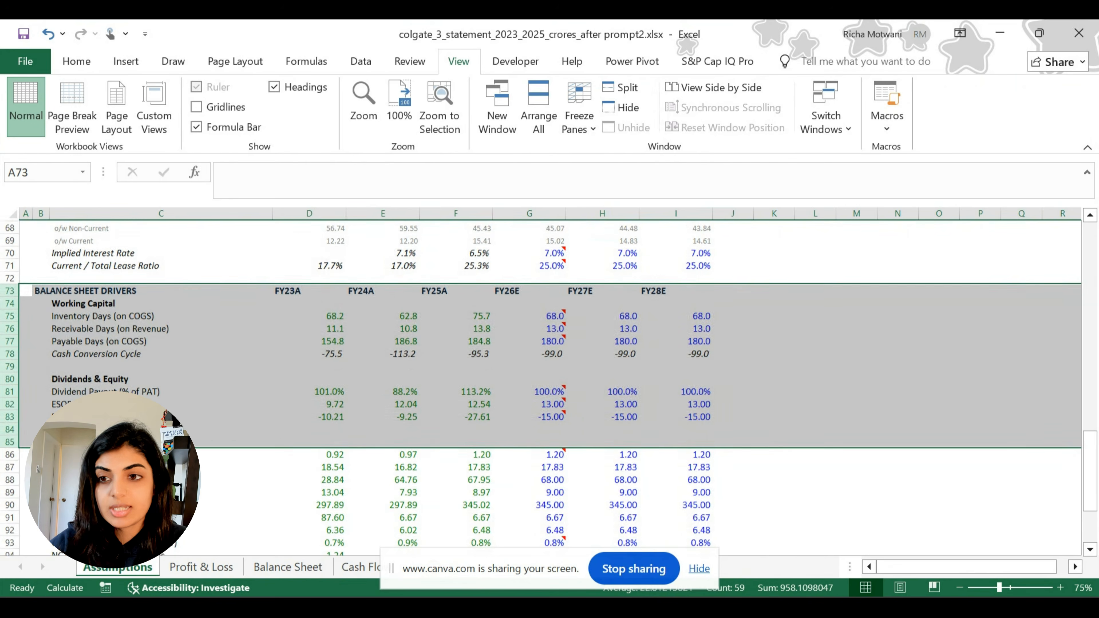
scroll(17, 324, "up", 7)
left_click_drag(9, 289, 17, 353)
scroll(42, 336, "down", 1)
scroll(43, 336, "up", 2)
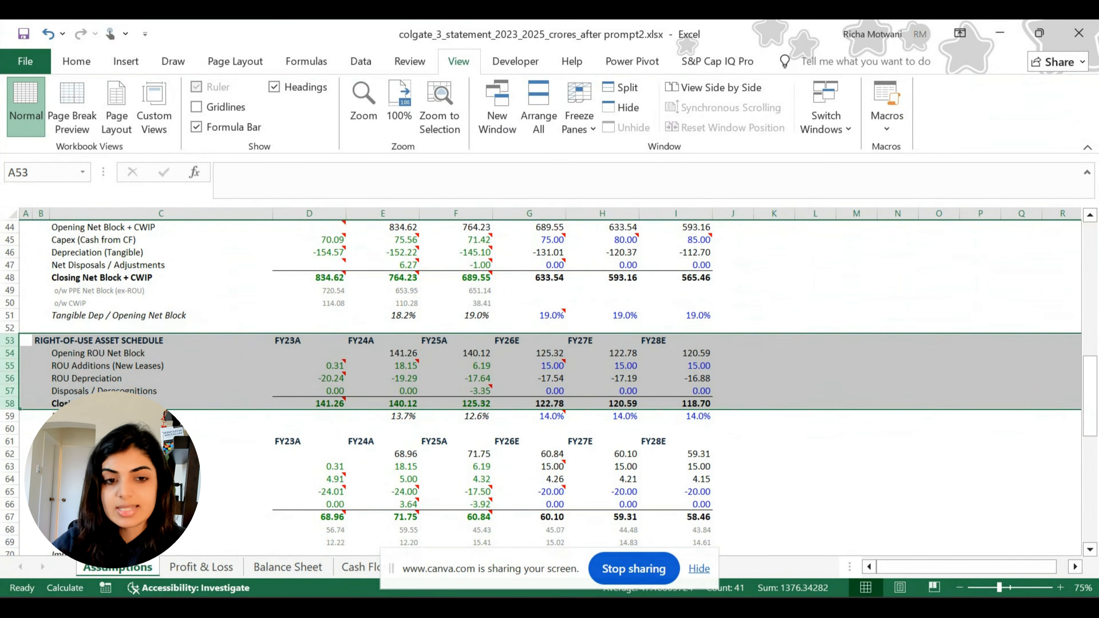
scroll(541, 388, "down", 1)
Step: Inspect the projected Mar-26 Property, Plant and Equipment cell on the Balance Sheet
left_click(288, 567)
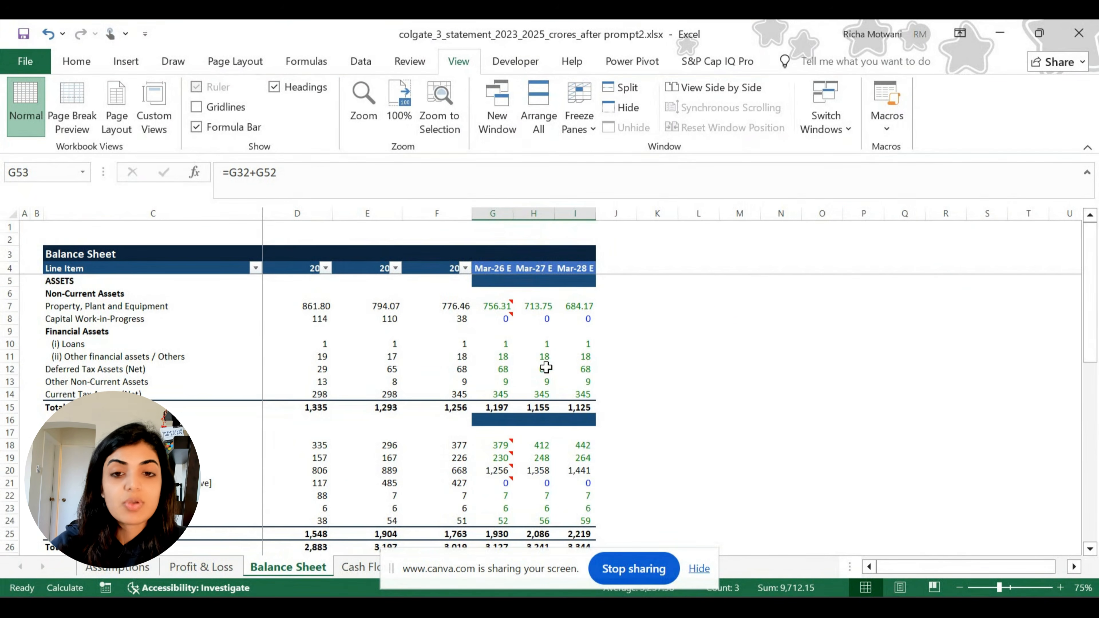
left_click(498, 304)
mouse_move(488, 311)
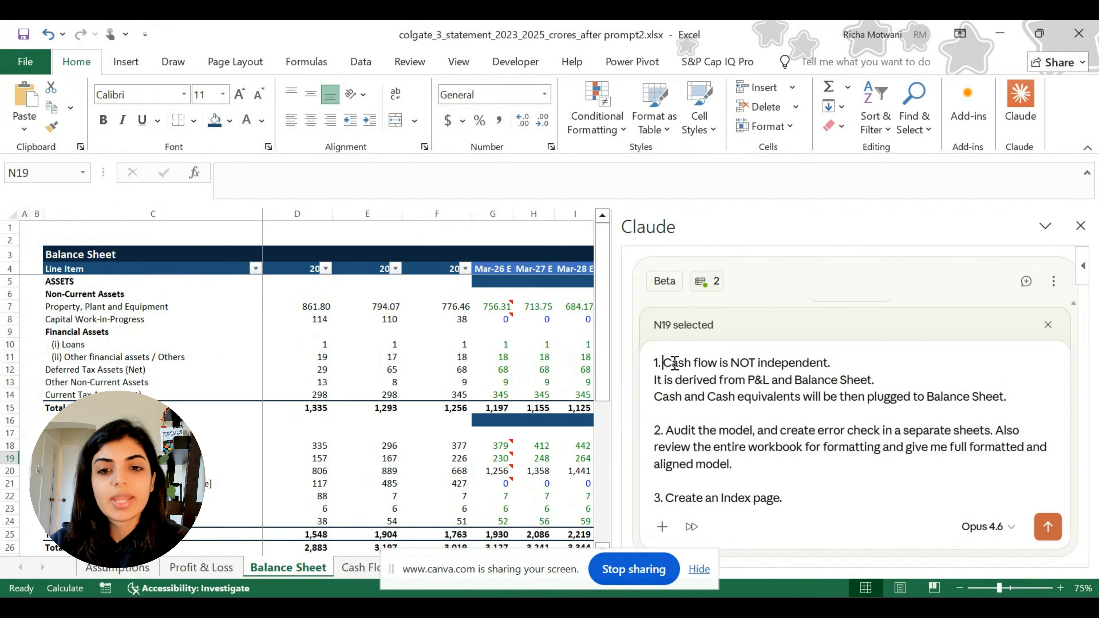
Step: Check the Claude prompt's rule on deriving Cash Flow from the P&L and Balance Sheet and plugging cash into the Balance Sheet
left_click_drag(684, 363, 826, 382)
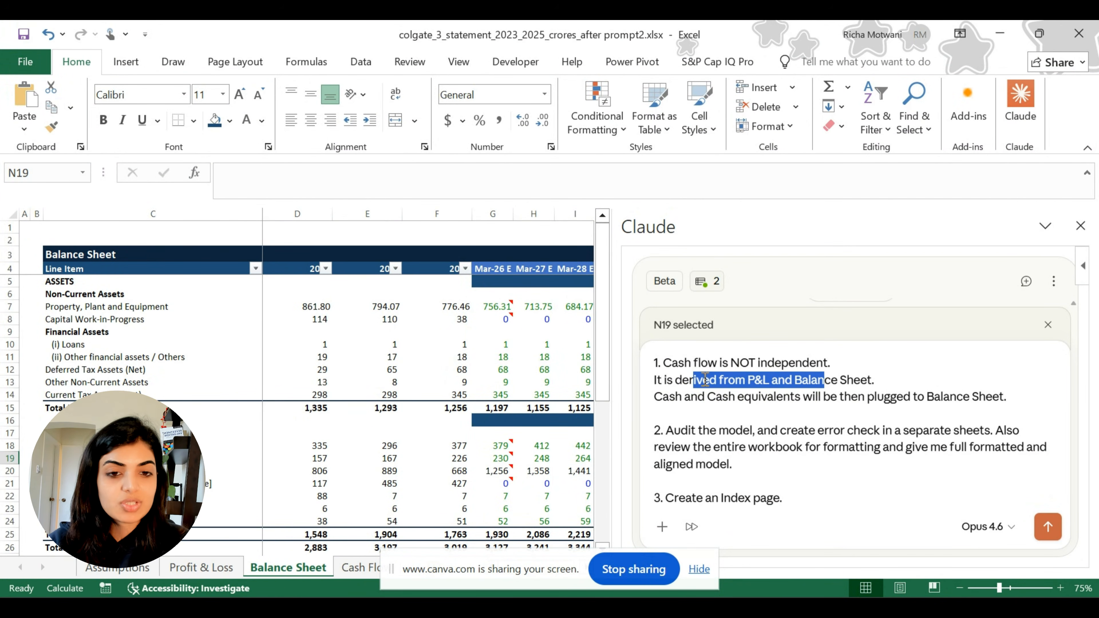
left_click(691, 393)
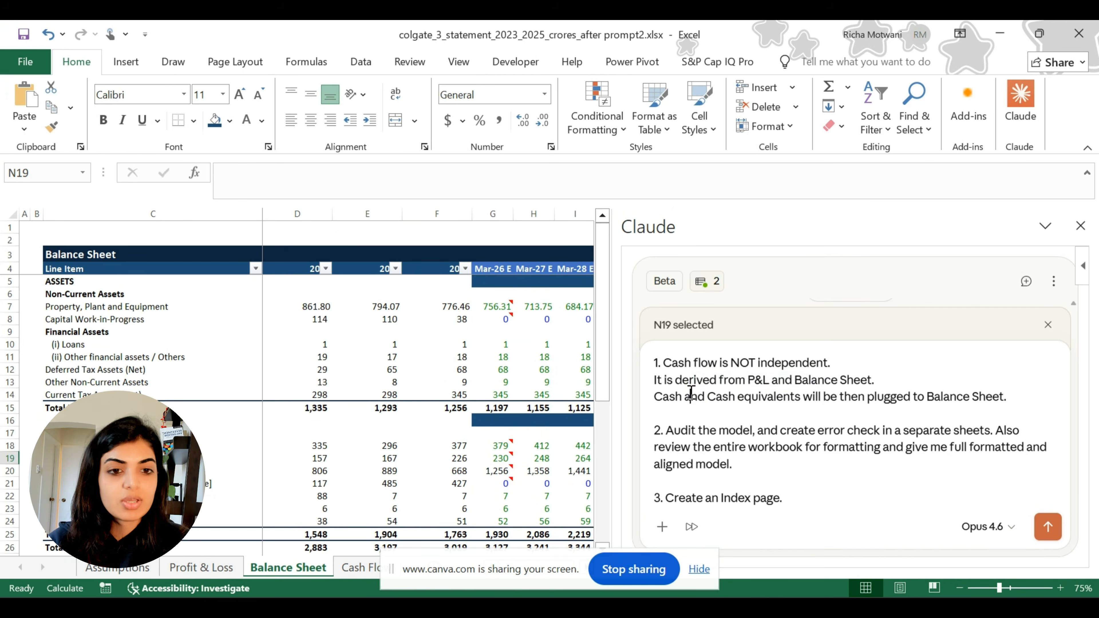
left_click_drag(719, 392, 933, 395)
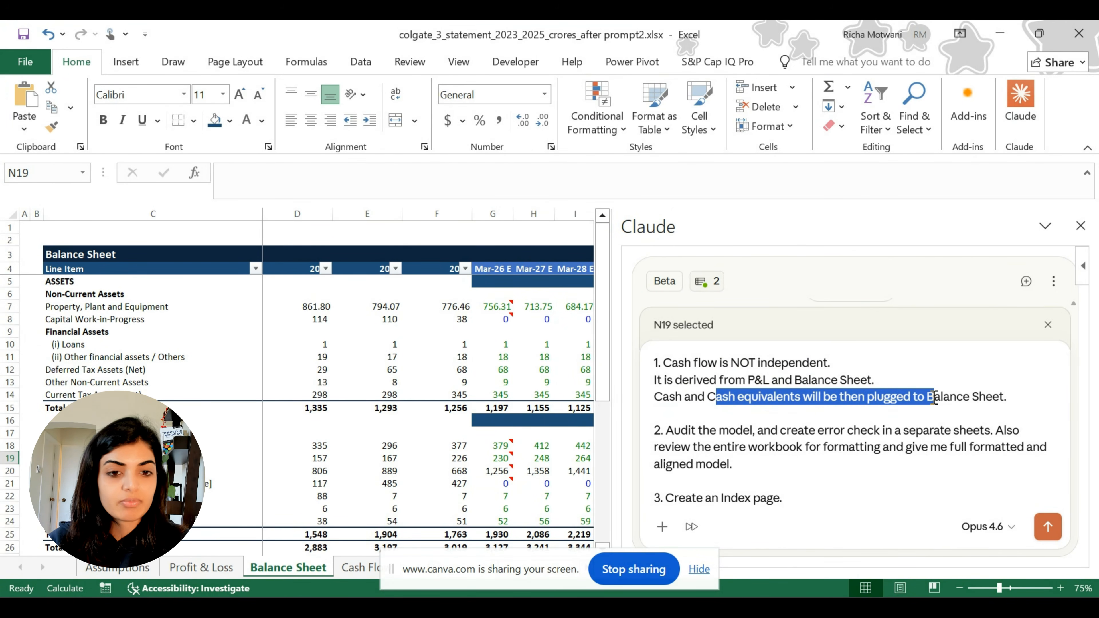
Step: Check the prompt's second instruction on auditing the model, creating an error check sheet and reviewing the workbook's formatting
left_click_drag(702, 430, 874, 430)
mouse_move(774, 447)
left_mouse_down()
mouse_move(920, 446)
mouse_move(759, 462)
left_mouse_up()
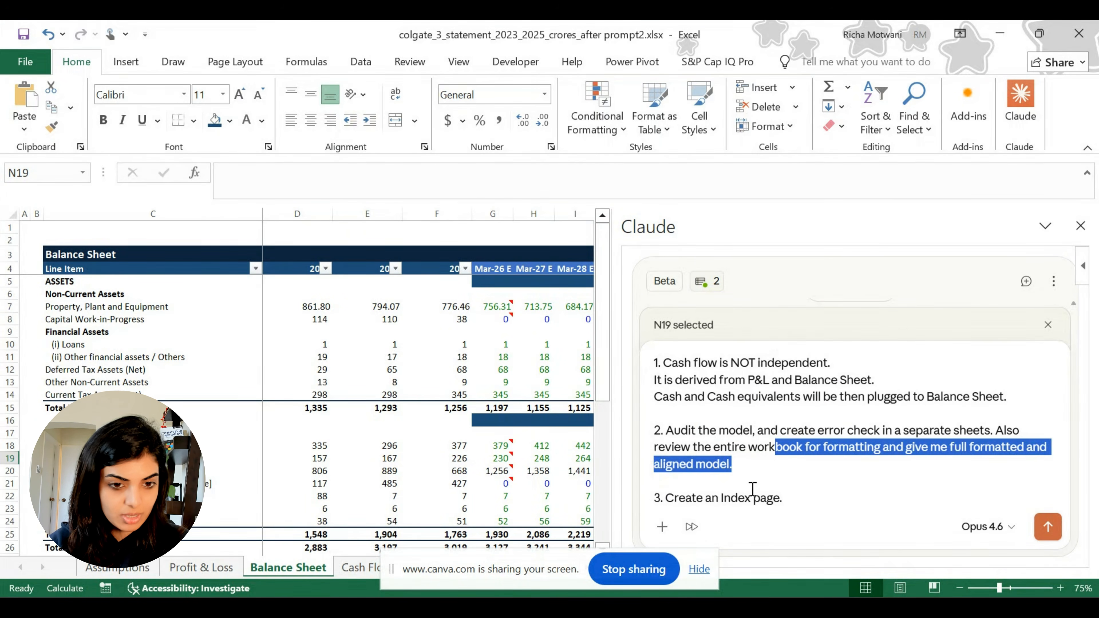
left_click(739, 466)
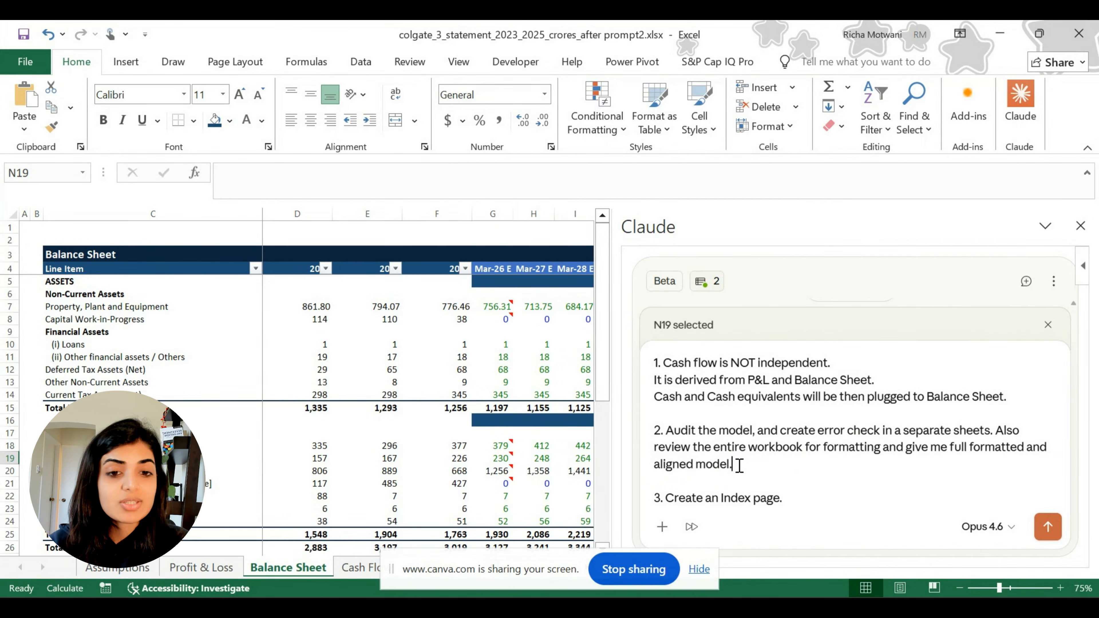
left_click_drag(736, 465, 670, 430)
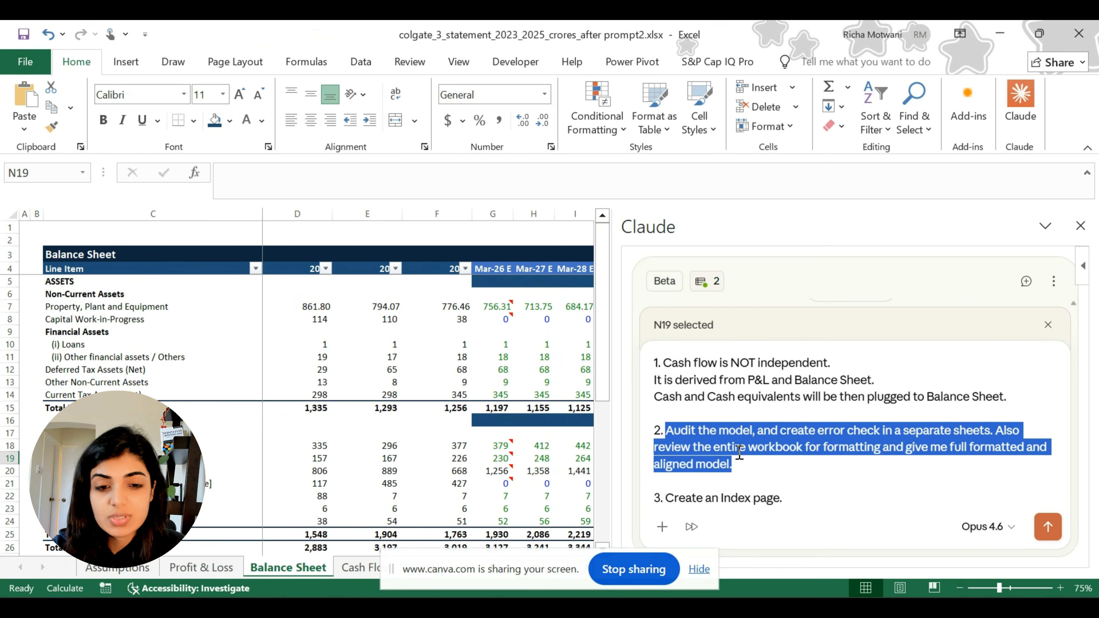
left_click(744, 467)
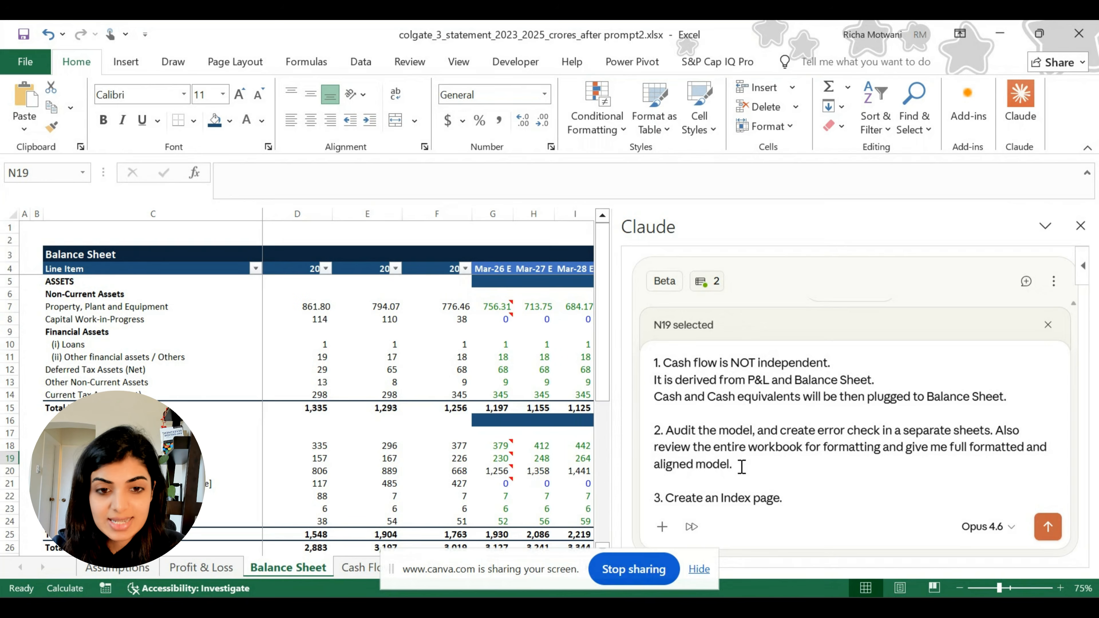
left_click_drag(741, 467, 670, 434)
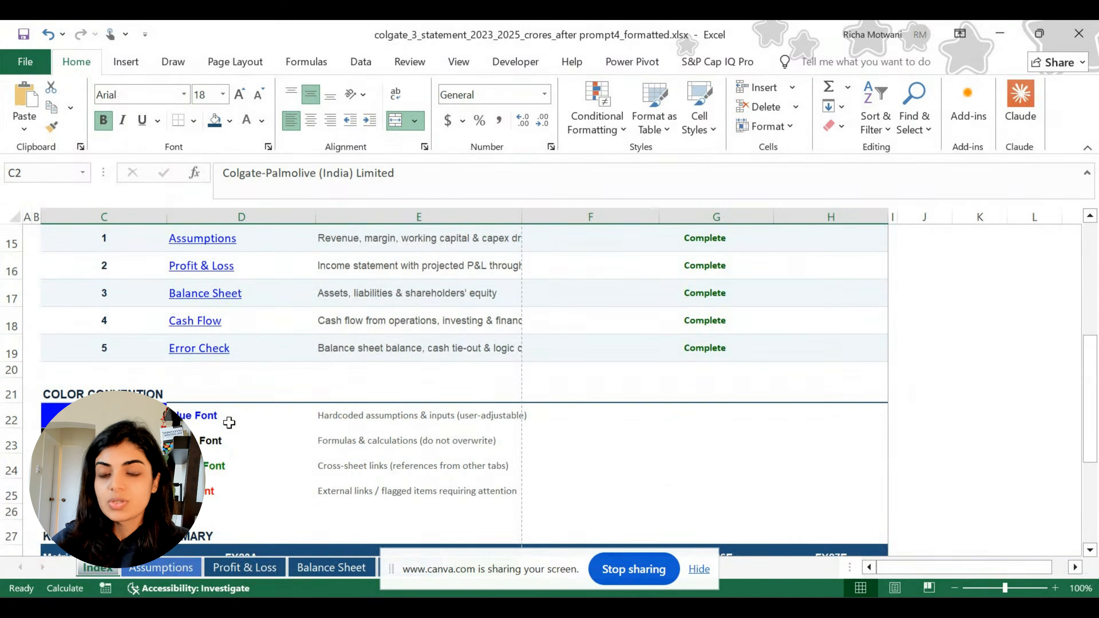
Step: Review the Index sheet's title, model overview and table of contents in the prompt4_formatted workbook
scroll(225, 419, "up", 5)
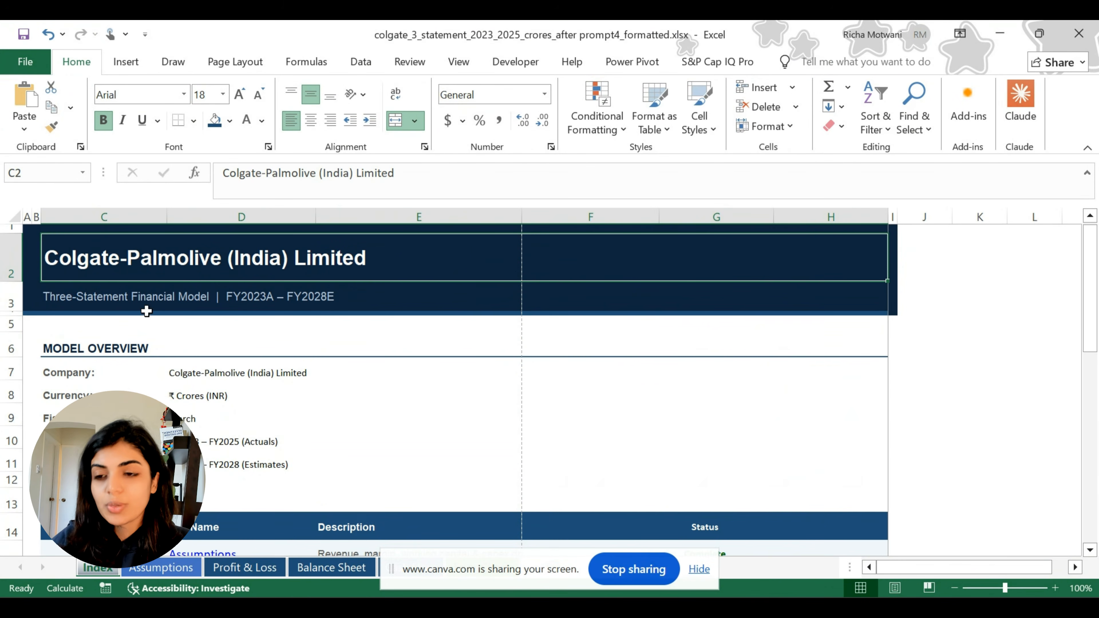
left_click(113, 308)
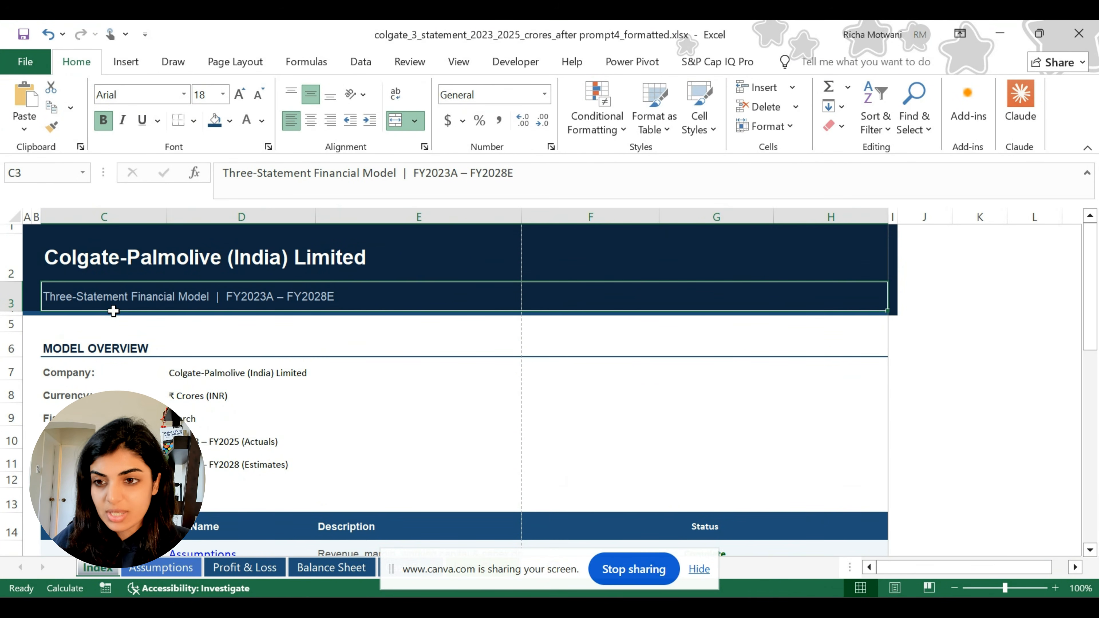
scroll(146, 378, "down", 1)
scroll(146, 377, "down", 1)
left_click_drag(147, 397, 248, 511)
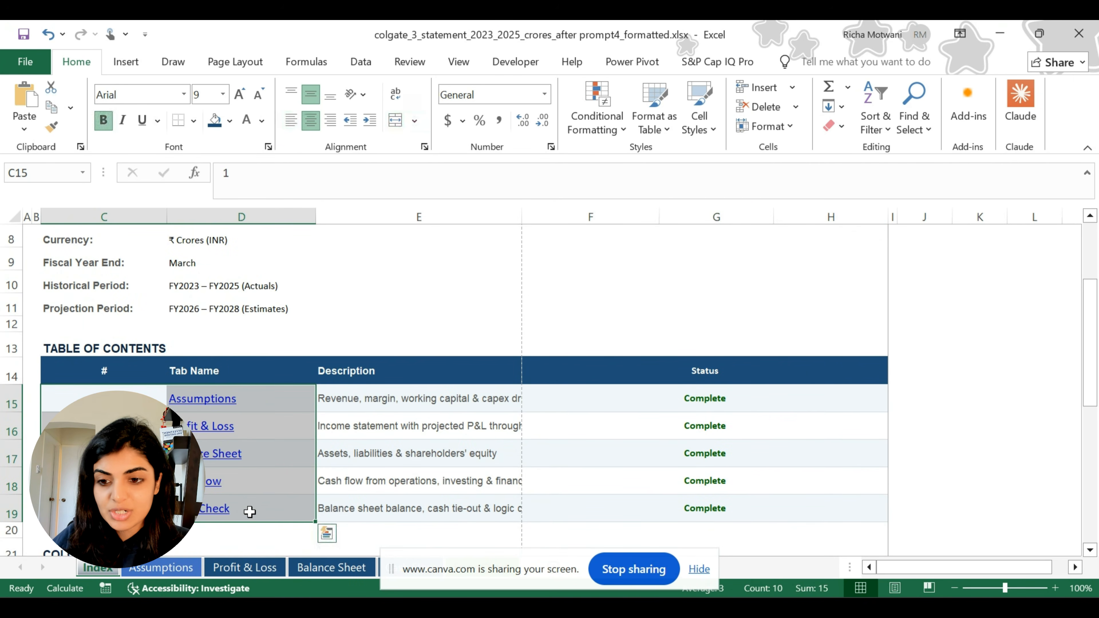
Step: Review the formatted Assumptions sheet from below-EBITDA items to balance sheet drivers, including the FY26E Other Income formula
left_click(168, 566)
scroll(232, 343, "up", 1)
scroll(231, 343, "up", 1)
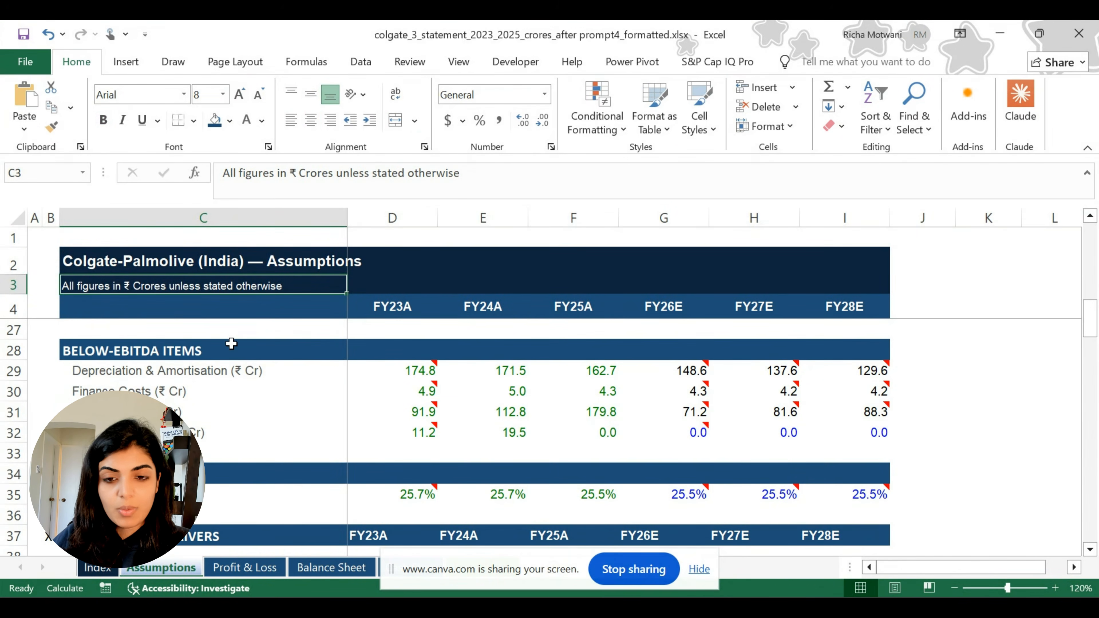
mouse_move(380, 375)
scroll(362, 431, "down", 2)
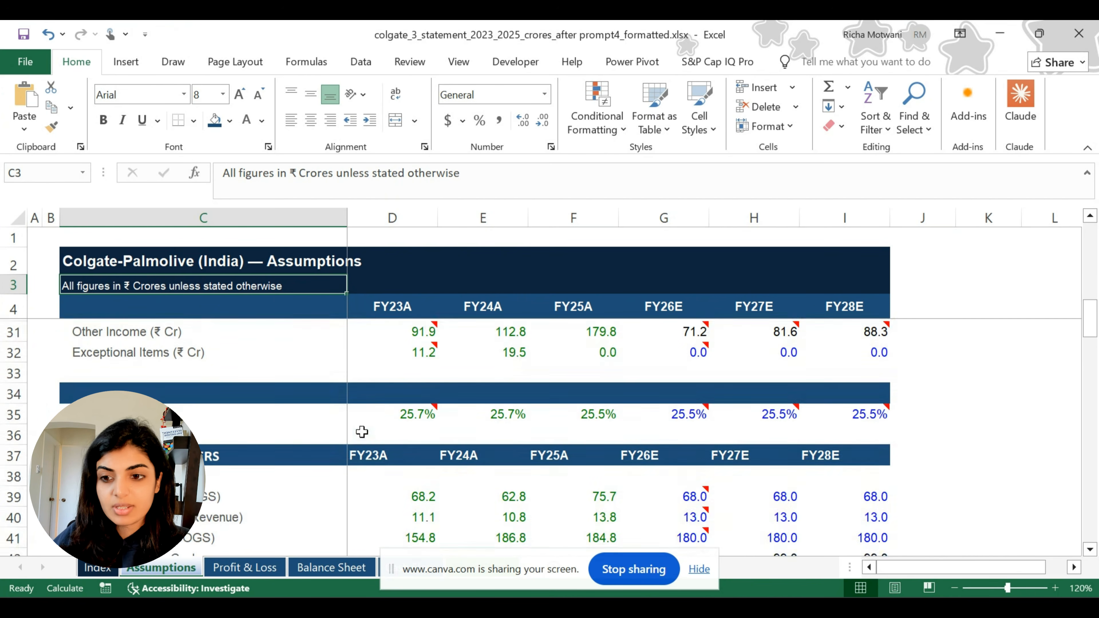
left_click(685, 330)
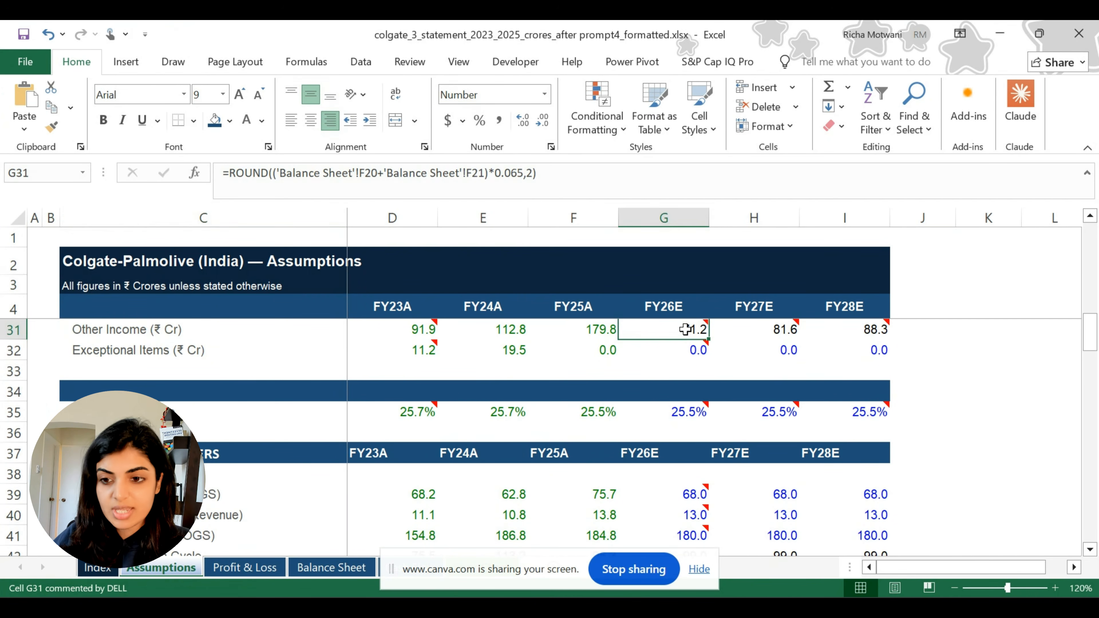
scroll(492, 445, "down", 3)
scroll(492, 445, "down", 6)
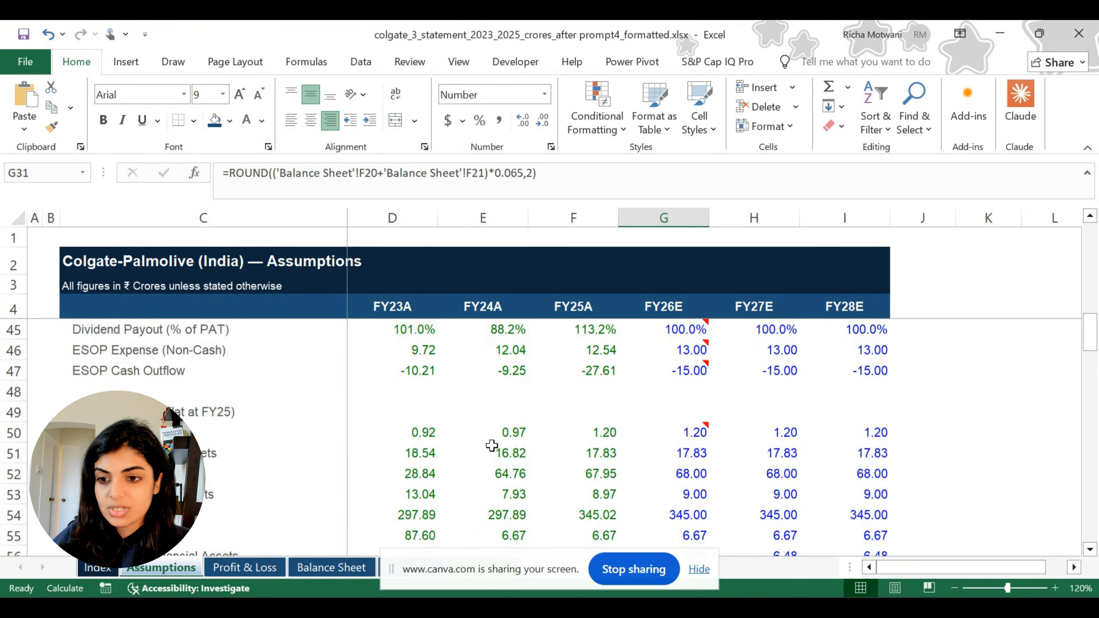
Step: Review the formatted Profit & Loss sheet and the asset lines of the Balance Sheet
left_click(262, 574)
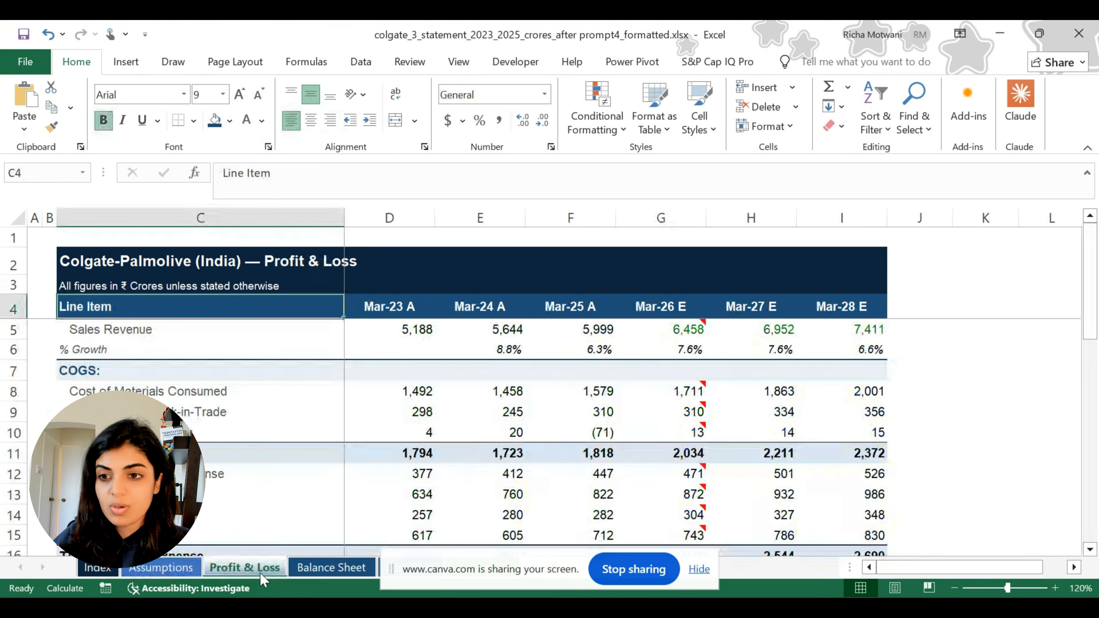
left_click(328, 575)
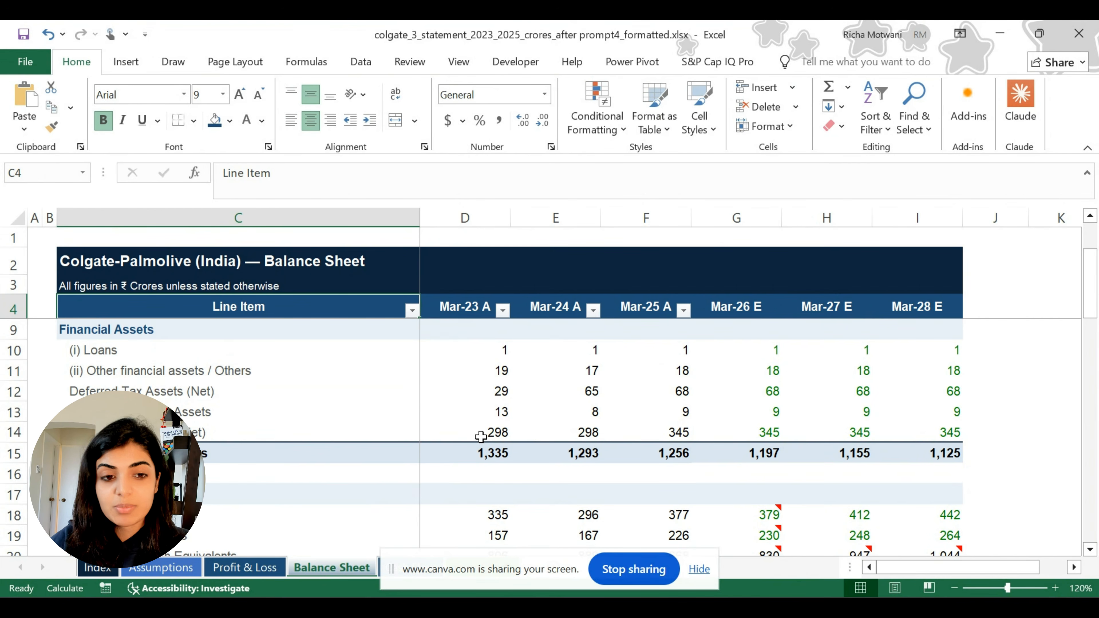
scroll(480, 436, "down", 2)
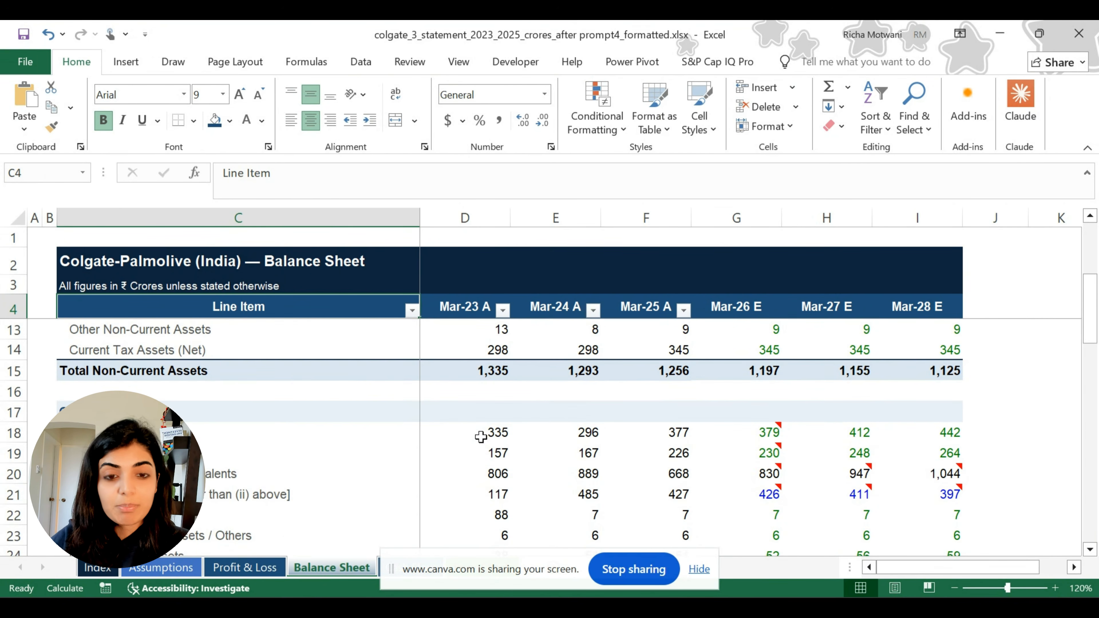